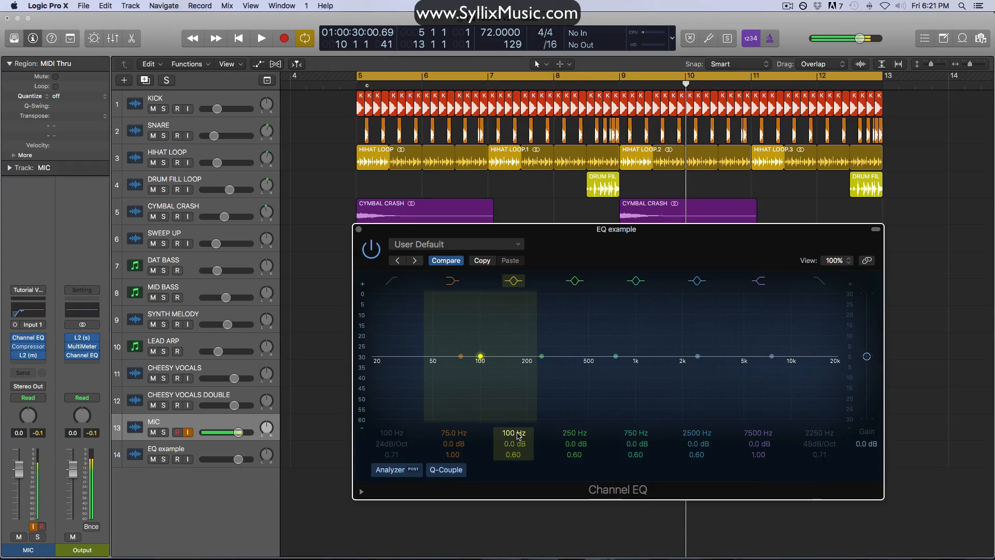
Step: Move the 100 Hz bell band to 158 Hz with +22.5 dB gain, trying a Q of 27.0 and finally 0.10
{"action": "mouse_move", "coordinate": [518, 436]}
{"action": "left_mouse_down"}
{"action": "mouse_move", "coordinate": [518, 401]}
{"action": "mouse_move", "coordinate": [520, 472]}
{"action": "mouse_move", "coordinate": [520, 417]}
{"action": "left_mouse_up"}
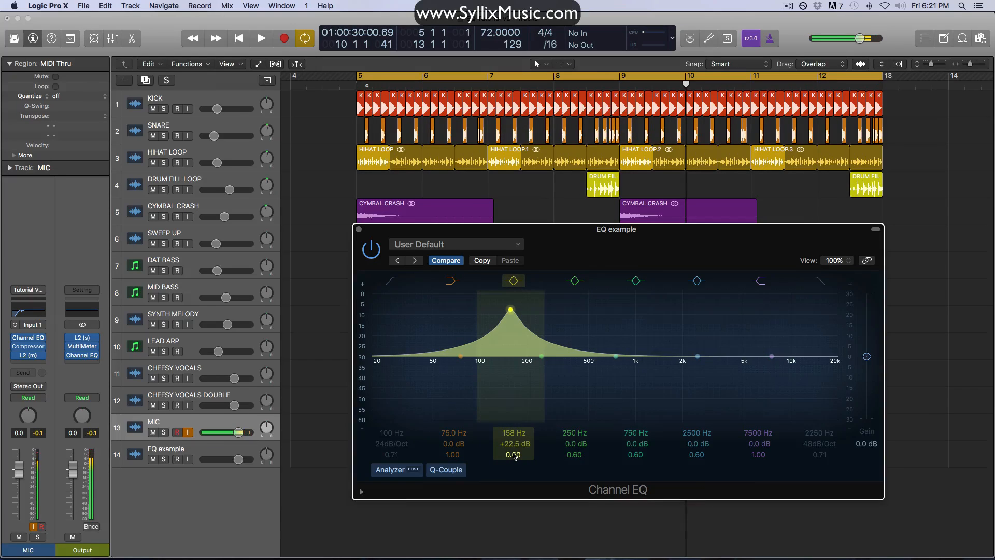
{"action": "left_click_drag", "start_coordinate": [516, 455], "coordinate": [516, 383]}
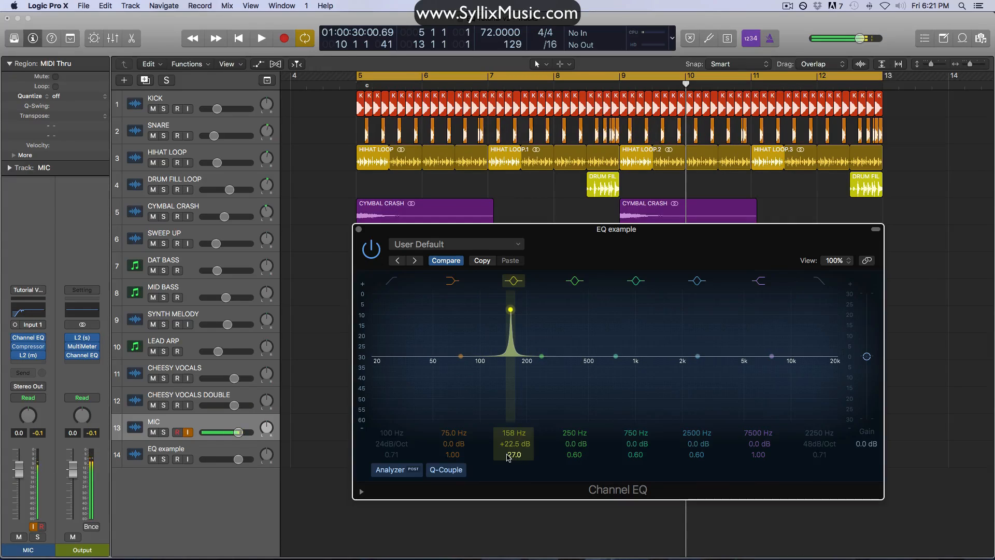
{"action": "left_click_drag", "start_coordinate": [511, 455], "coordinate": [511, 481]}
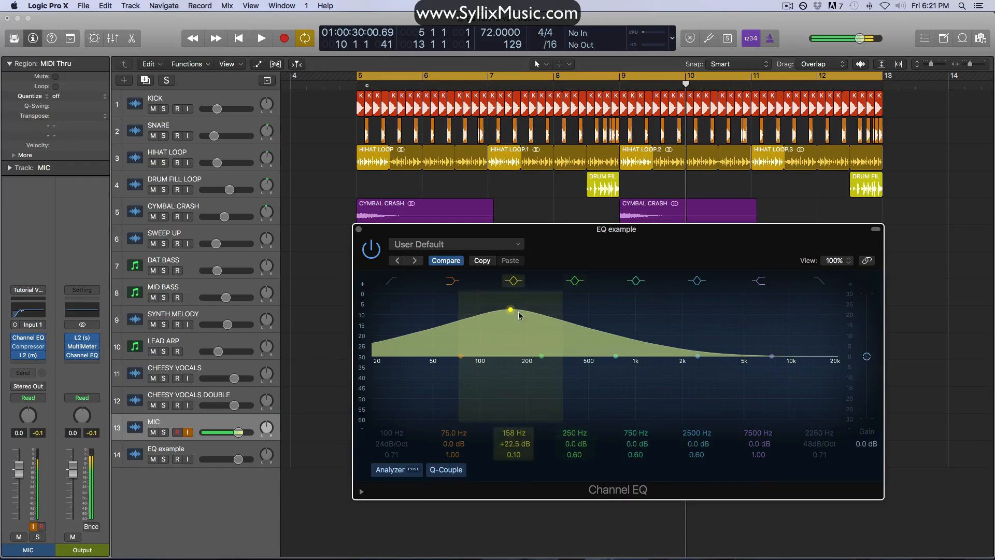
Step: Shift the wide bell boost to 118 Hz at +11.5 dB, move it to 170 Hz at +12.0 dB, and reset its gain
{"action": "left_click_drag", "start_coordinate": [513, 311], "coordinate": [491, 333]}
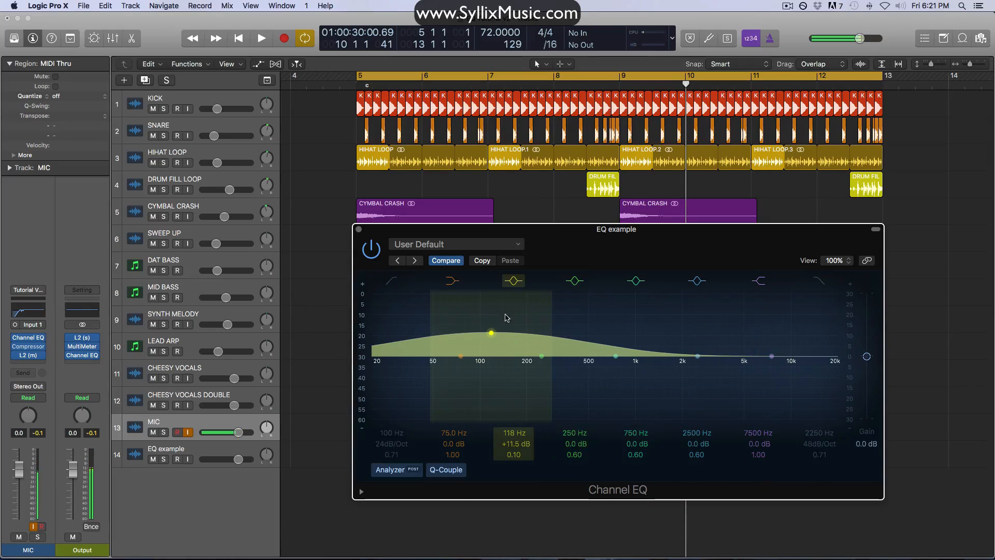
{"action": "left_click_drag", "start_coordinate": [506, 317], "coordinate": [527, 317]}
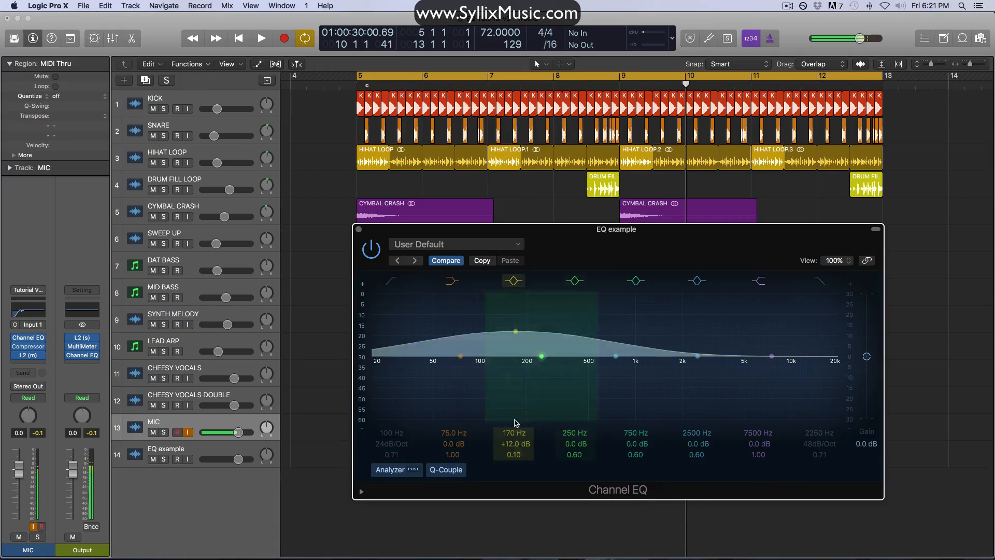
{"action": "left_click", "coordinate": [522, 444], "text": "alt"}
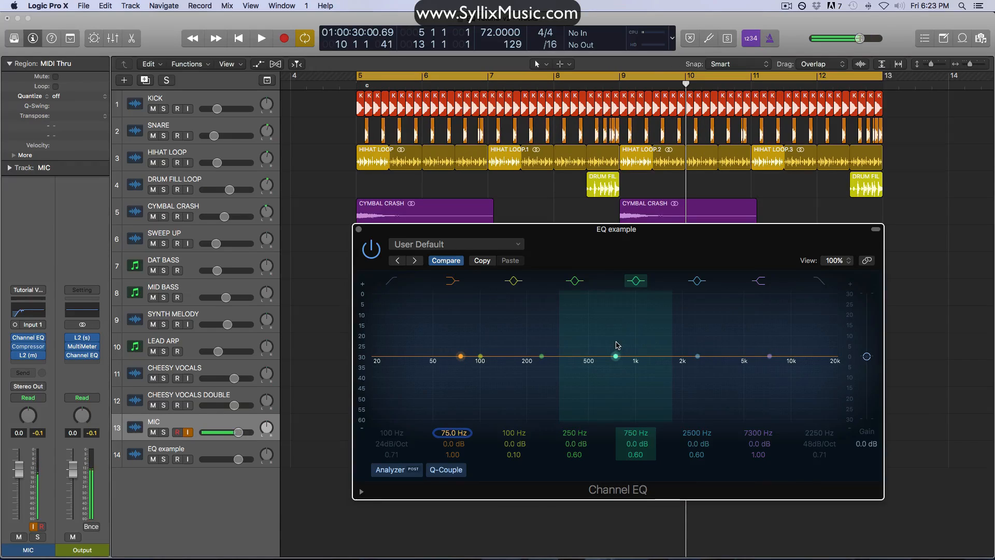
Step: Turn off the four bell bands in the Channel EQ, leaving only the low and high shelves active
{"action": "left_click", "coordinate": [514, 281]}
{"action": "left_click", "coordinate": [574, 280]}
{"action": "left_click", "coordinate": [636, 280]}
{"action": "left_click", "coordinate": [697, 280]}
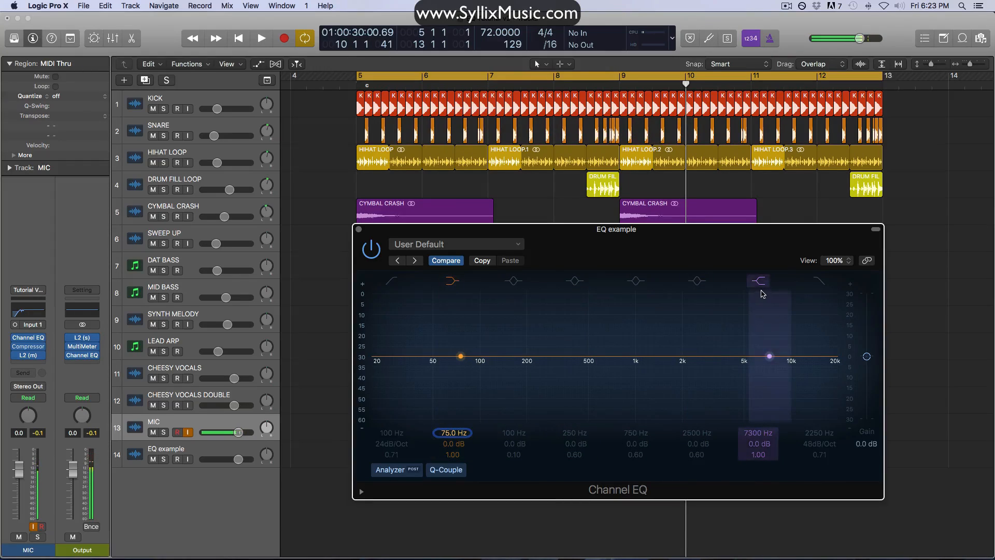
Step: Boost the low shelf to +18.5 dB and the high shelf to +9.5 dB, and cut the low shelf to -12.0 dB
{"action": "left_click_drag", "start_coordinate": [464, 440], "coordinate": [688, 448]}
{"action": "mouse_move", "coordinate": [767, 444]}
{"action": "left_mouse_down"}
{"action": "mouse_move", "coordinate": [768, 435]}
{"action": "mouse_move", "coordinate": [767, 449]}
{"action": "left_mouse_up"}
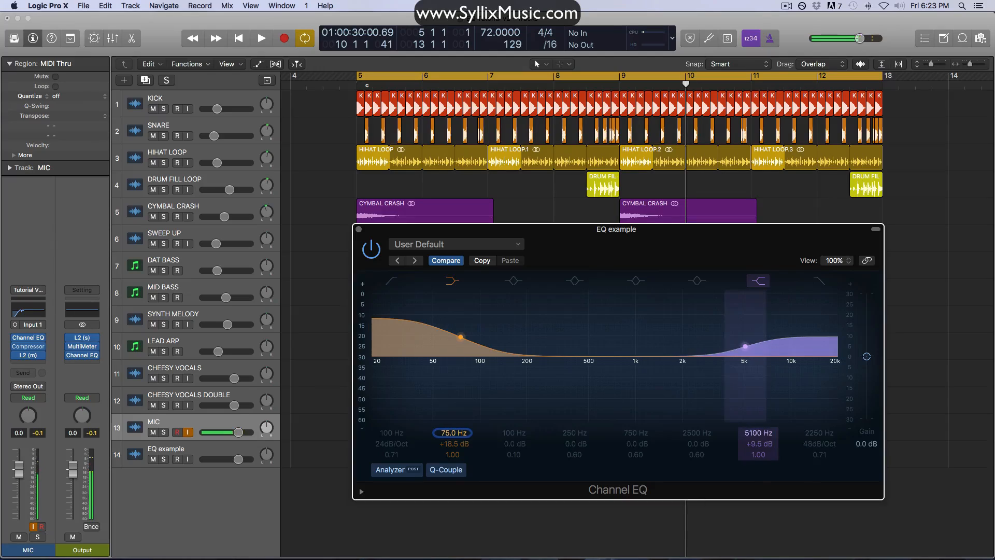
{"action": "mouse_move", "coordinate": [462, 445]}
{"action": "left_mouse_down"}
{"action": "mouse_move", "coordinate": [461, 456]}
{"action": "mouse_move", "coordinate": [459, 415]}
{"action": "mouse_move", "coordinate": [469, 435]}
{"action": "mouse_move", "coordinate": [458, 413]}
{"action": "mouse_move", "coordinate": [454, 462]}
{"action": "left_mouse_up"}
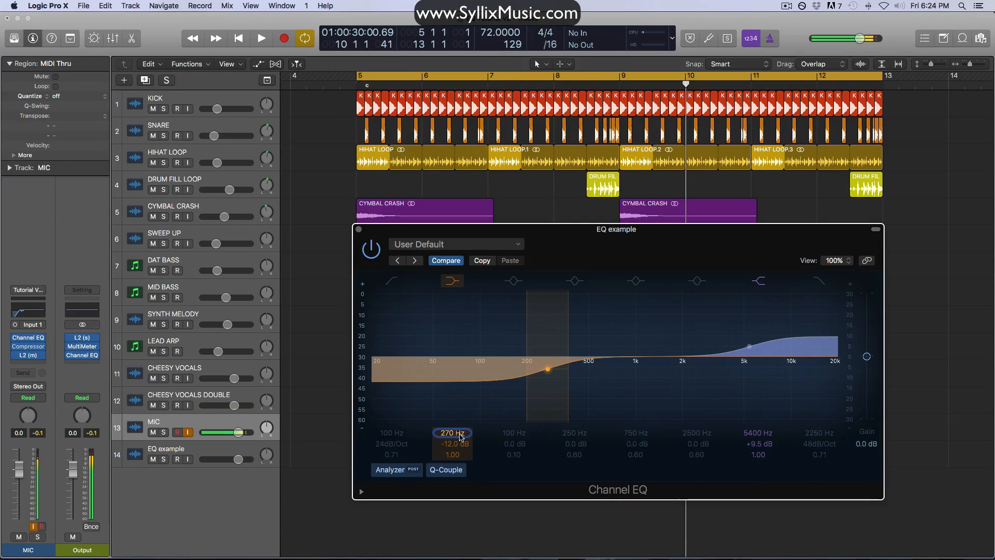
Step: Lower the low shelf's frequency to 108 Hz and try Q values of 2.00 and 0.40 on it
{"action": "left_click_drag", "start_coordinate": [459, 433], "coordinate": [459, 455]}
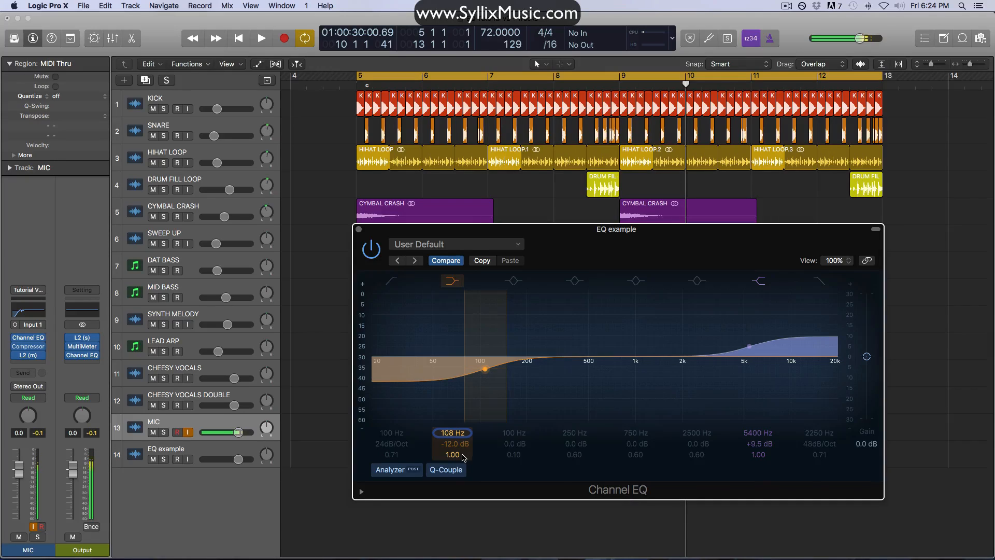
{"action": "mouse_move", "coordinate": [463, 456]}
{"action": "left_mouse_down"}
{"action": "mouse_move", "coordinate": [462, 441]}
{"action": "mouse_move", "coordinate": [452, 446]}
{"action": "left_mouse_up"}
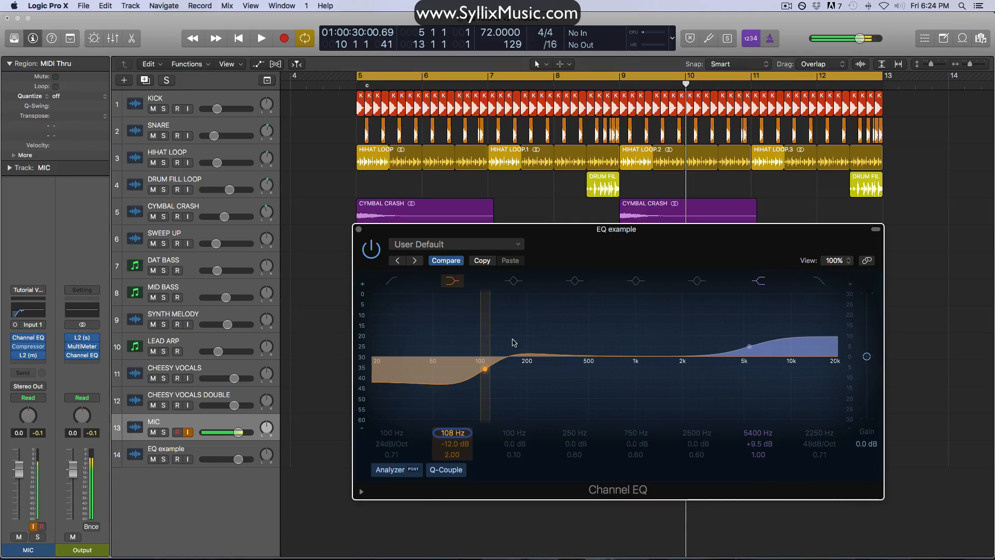
{"action": "left_click_drag", "start_coordinate": [458, 455], "coordinate": [457, 475]}
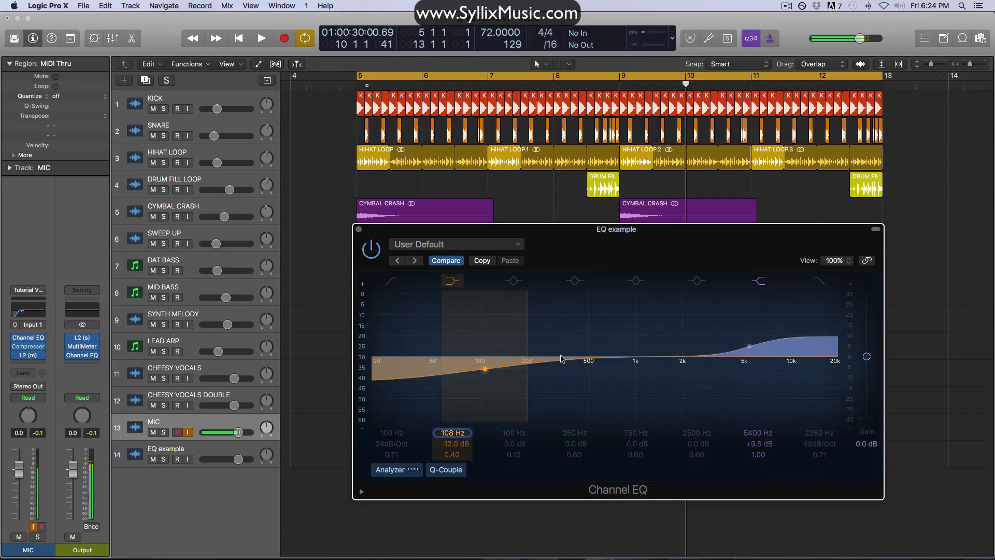
Step: Reset the frequency, gain and Q of both shelves to their defaults, and turn off the low shelf
{"action": "left_click_drag", "start_coordinate": [758, 455], "coordinate": [764, 459]}
{"action": "left_click", "coordinate": [761, 445], "text": "alt"}
{"action": "left_click", "coordinate": [760, 455], "text": "alt"}
{"action": "left_click", "coordinate": [458, 455], "text": "alt"}
{"action": "left_click", "coordinate": [453, 444], "text": "alt"}
{"action": "left_click", "coordinate": [453, 433], "text": "alt"}
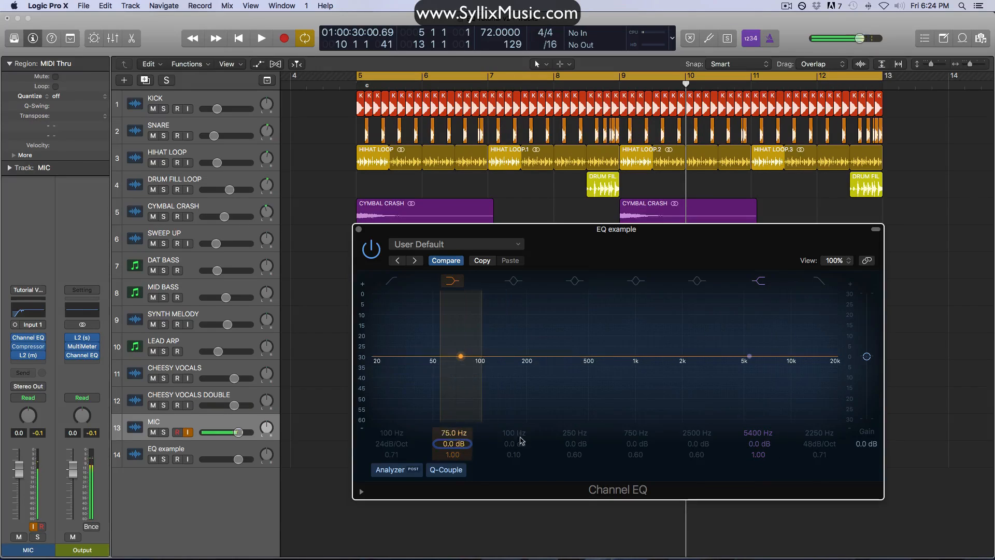
{"action": "left_click", "coordinate": [758, 433], "text": "alt"}
{"action": "left_click", "coordinate": [762, 443], "text": "alt"}
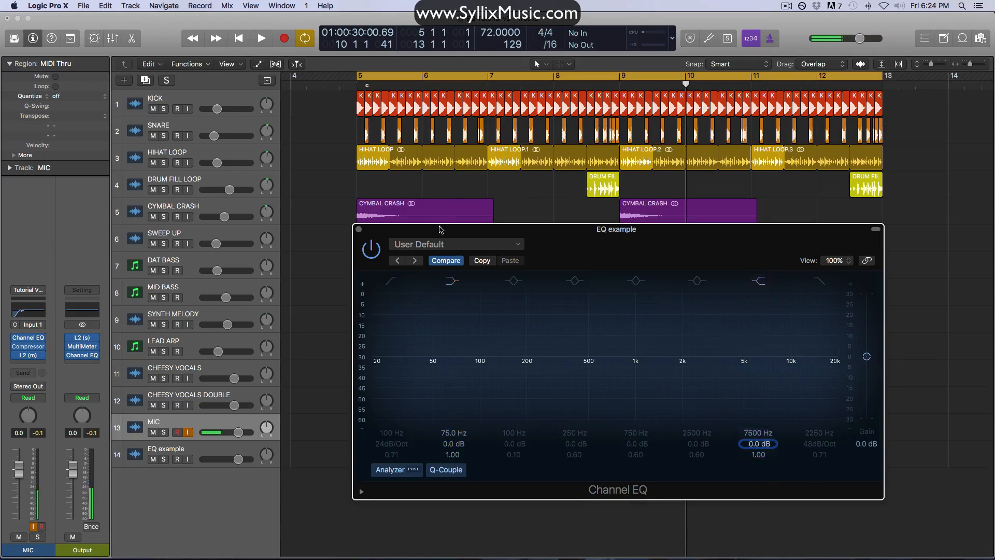
{"action": "left_click", "coordinate": [454, 281]}
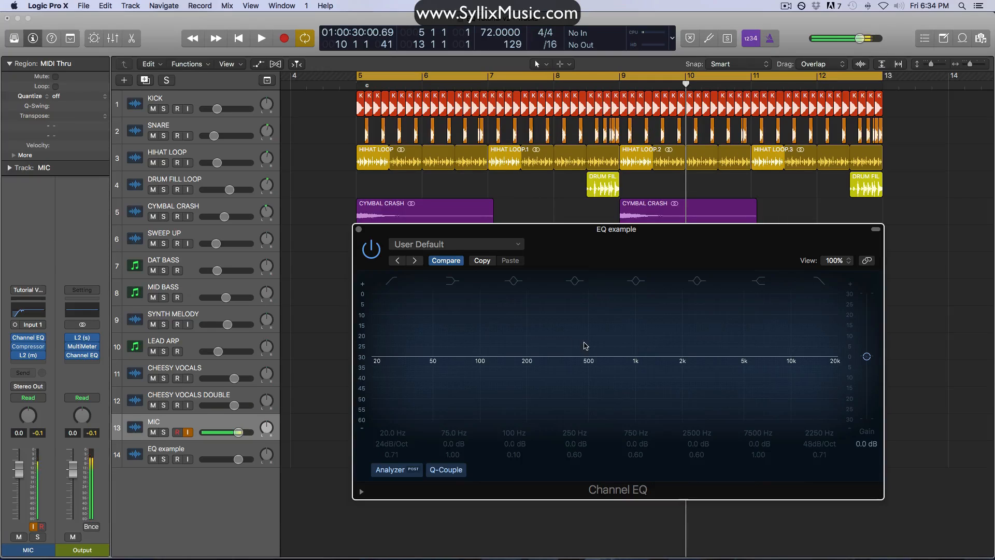
Step: Enable the low cut filter and raise its cutoff to 500 Hz, continuing up to 1000 Hz
{"action": "left_click", "coordinate": [394, 281]}
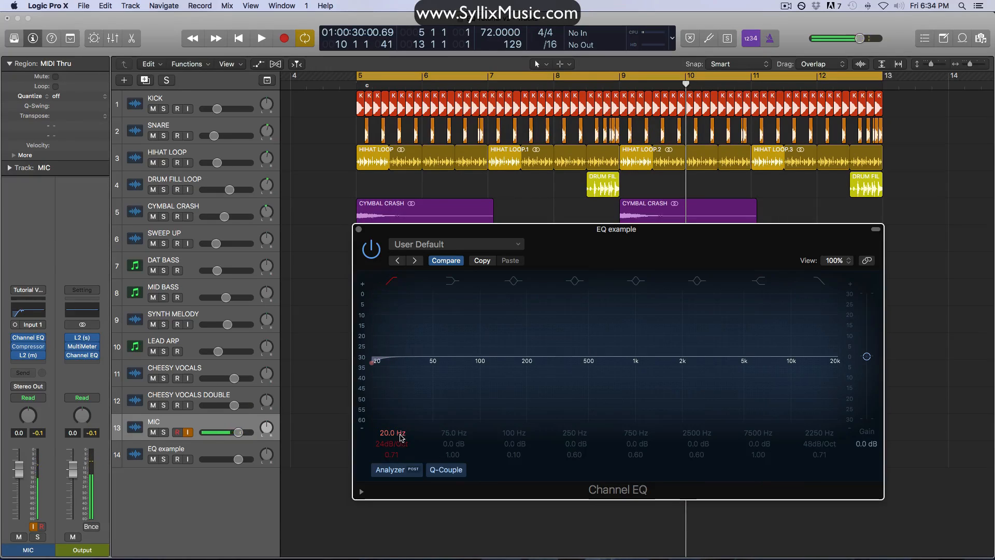
{"action": "scroll", "coordinate": [400, 437], "scroll_direction": "up", "scroll_amount": 15}
{"action": "scroll", "coordinate": [401, 437], "scroll_direction": "up", "scroll_amount": 5}
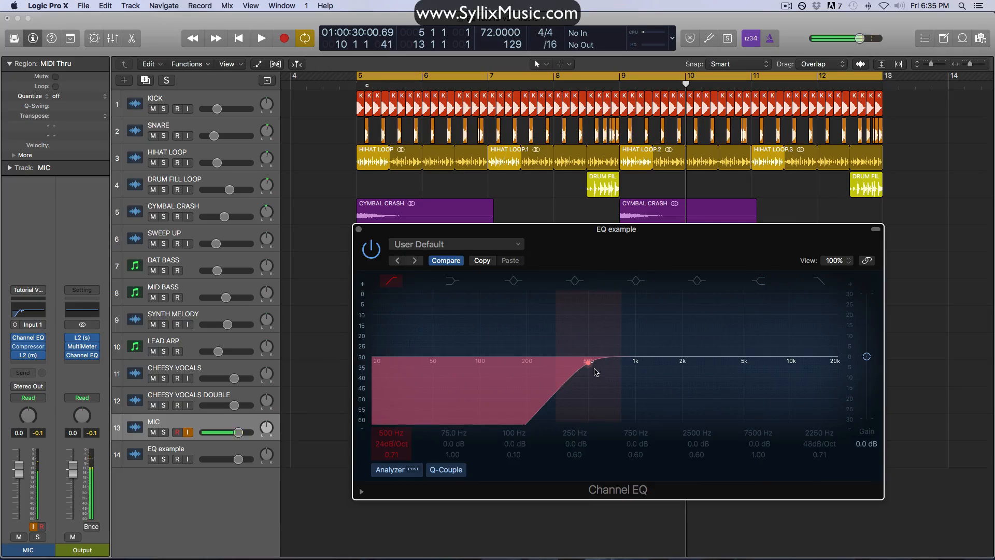
{"action": "left_click_drag", "start_coordinate": [406, 432], "coordinate": [406, 407]}
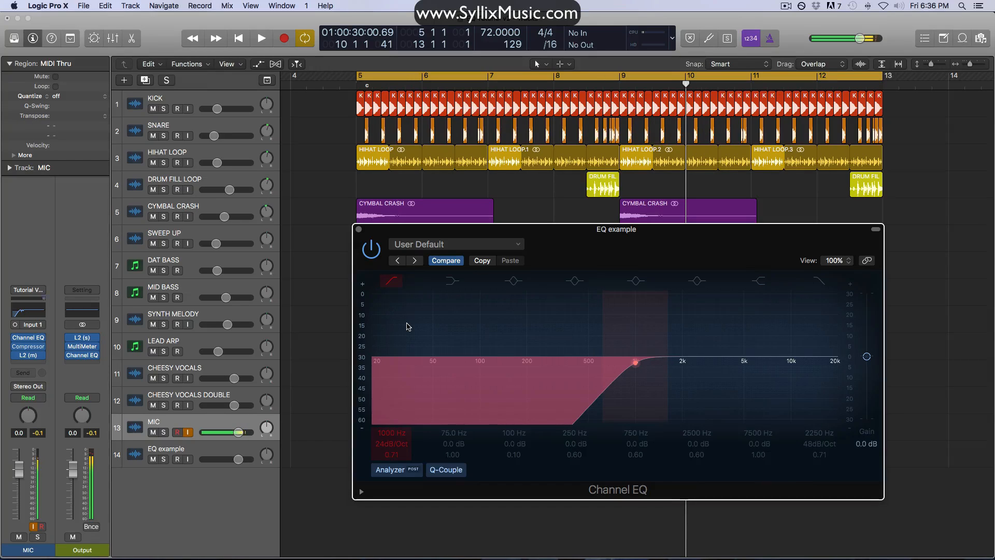
Step: Set the low cut to 510 Hz and try slopes of 48 and 6 dB/Oct, finishing at 24 dB/Oct
{"action": "left_click_drag", "start_coordinate": [395, 444], "coordinate": [396, 434]}
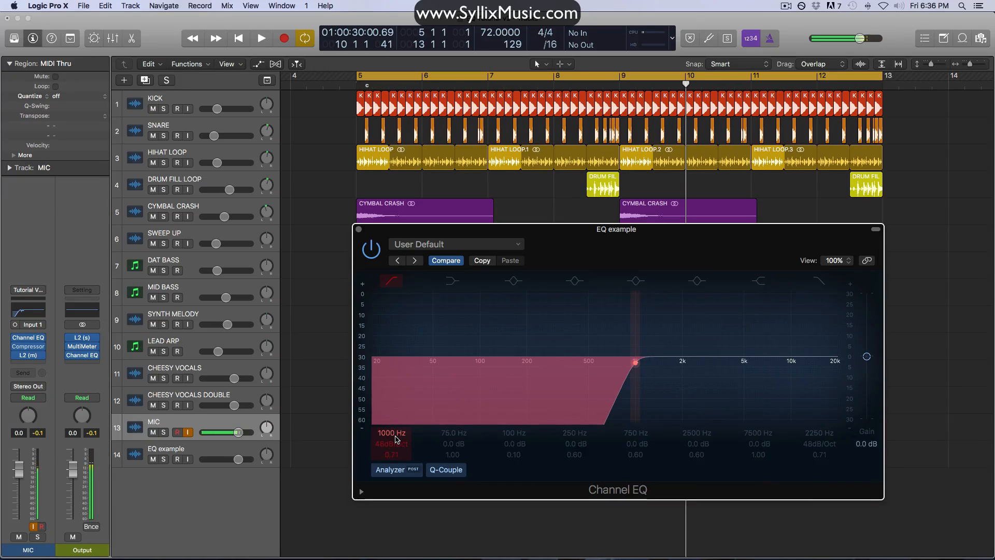
{"action": "mouse_move", "coordinate": [391, 432]}
{"action": "left_mouse_down"}
{"action": "mouse_move", "coordinate": [391, 420]}
{"action": "mouse_move", "coordinate": [390, 435]}
{"action": "left_mouse_up"}
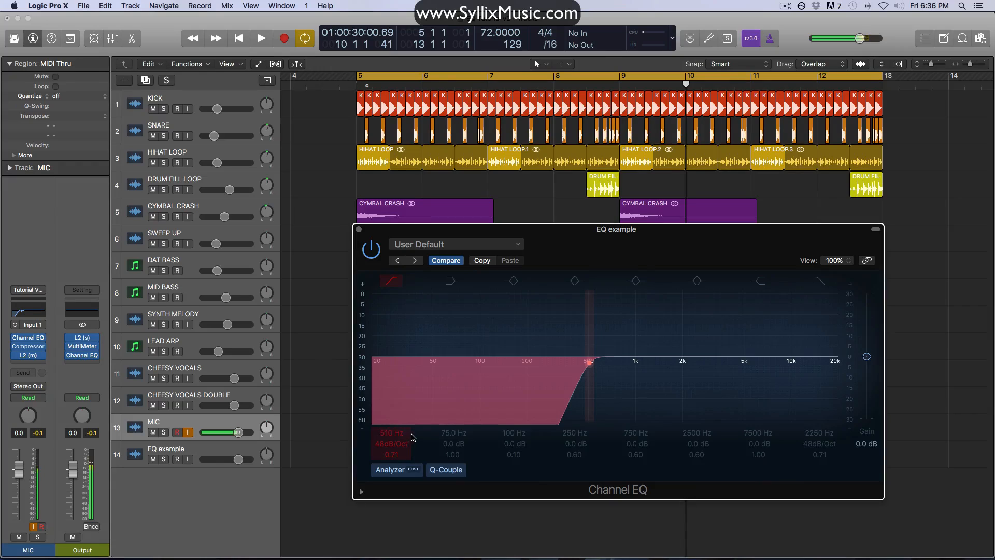
{"action": "left_click_drag", "start_coordinate": [396, 449], "coordinate": [396, 472]}
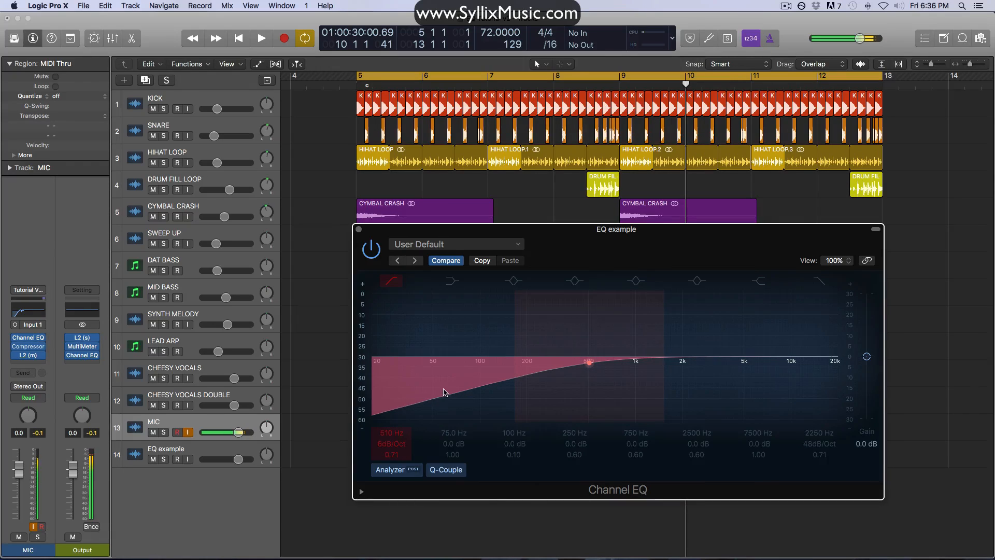
{"action": "left_click_drag", "start_coordinate": [401, 449], "coordinate": [401, 450]}
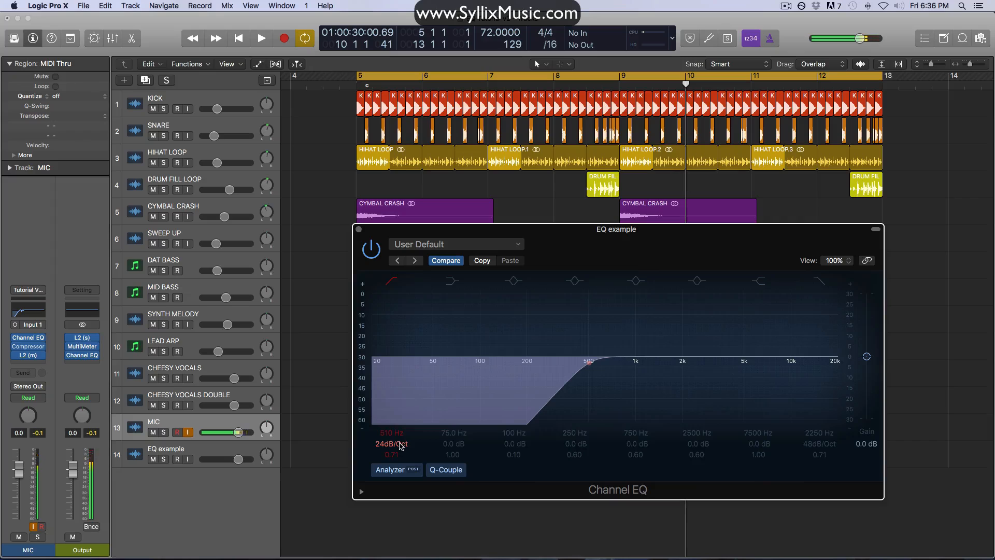
Step: Enable the high cut filter, turn off the low cut, and set the high cut to 1260 Hz with a 12 dB/Oct slope
{"action": "left_click", "coordinate": [817, 284]}
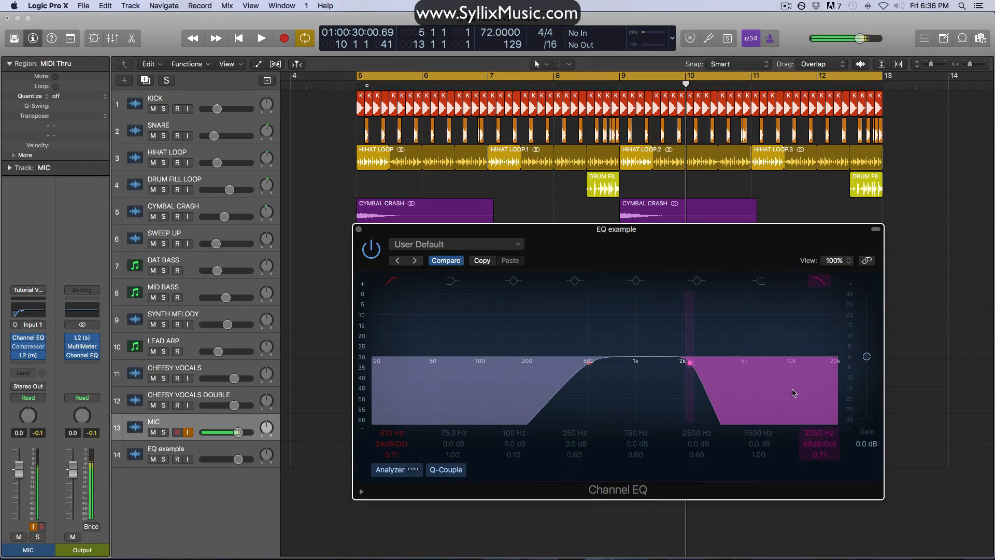
{"action": "left_click", "coordinate": [392, 280]}
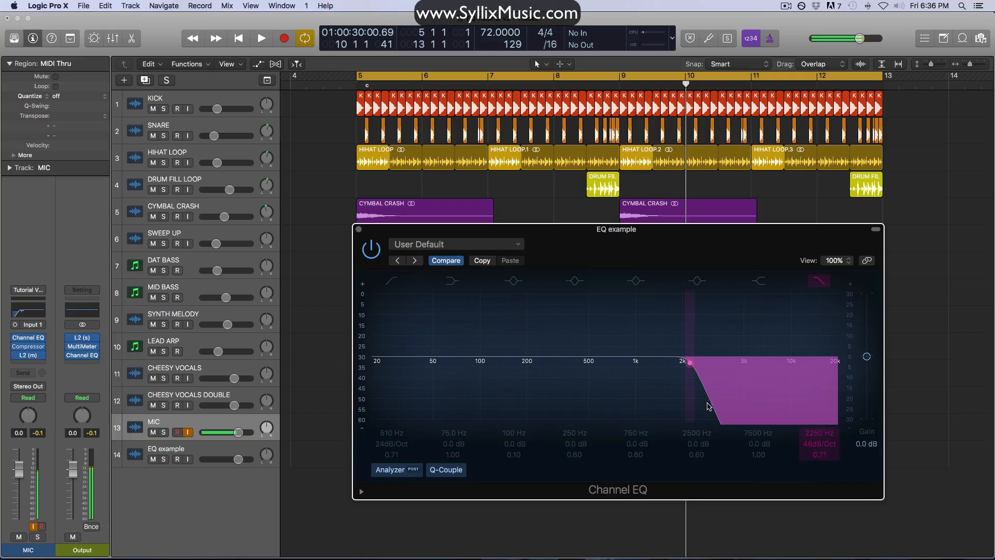
{"action": "mouse_move", "coordinate": [826, 433]}
{"action": "left_mouse_down"}
{"action": "mouse_move", "coordinate": [826, 477]}
{"action": "mouse_move", "coordinate": [811, 430]}
{"action": "left_mouse_up"}
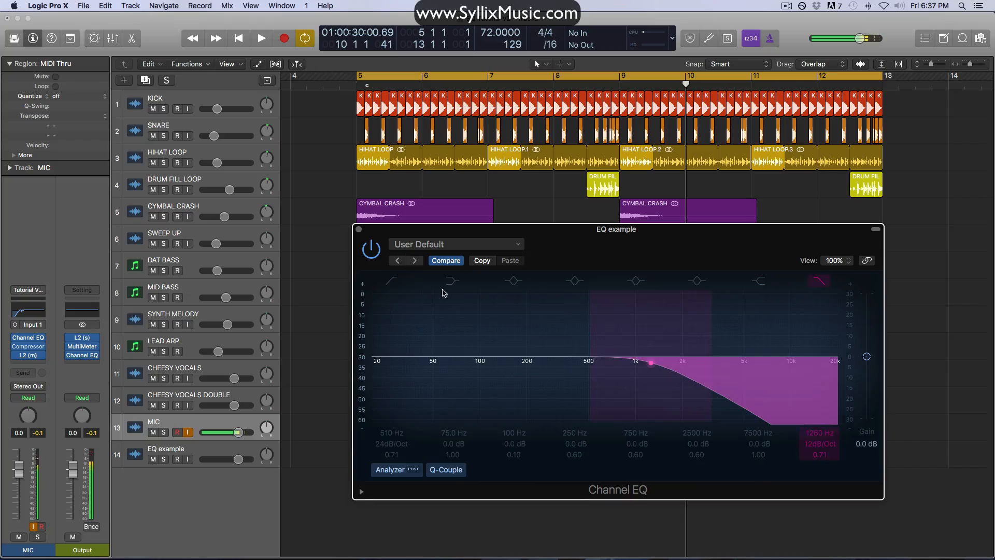
Step: Turn the low cut on and off again while adjusting the high cut's Q and slope
{"action": "left_click", "coordinate": [393, 281]}
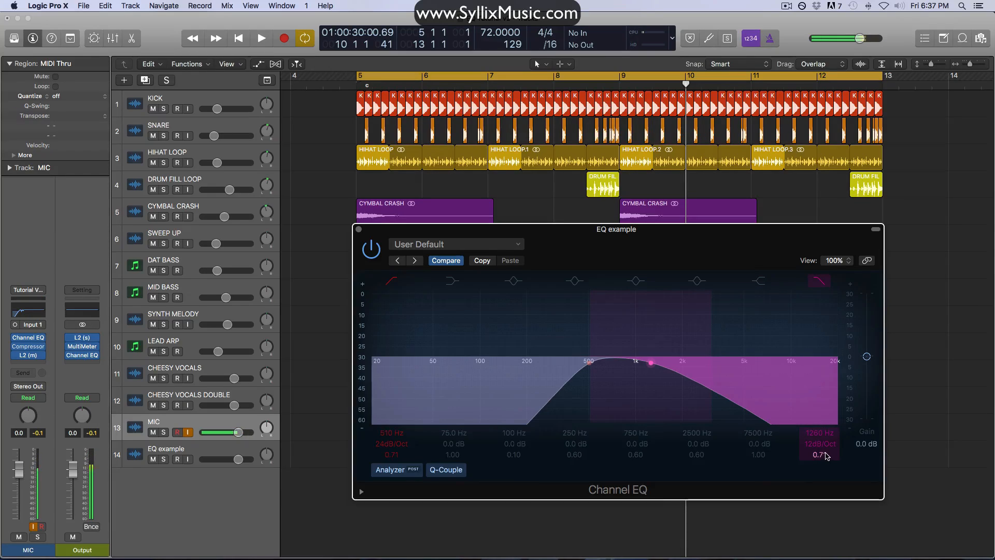
{"action": "left_click_drag", "start_coordinate": [826, 456], "coordinate": [826, 420]}
{"action": "left_click", "coordinate": [392, 281]}
{"action": "left_click_drag", "start_coordinate": [832, 442], "coordinate": [818, 485]}
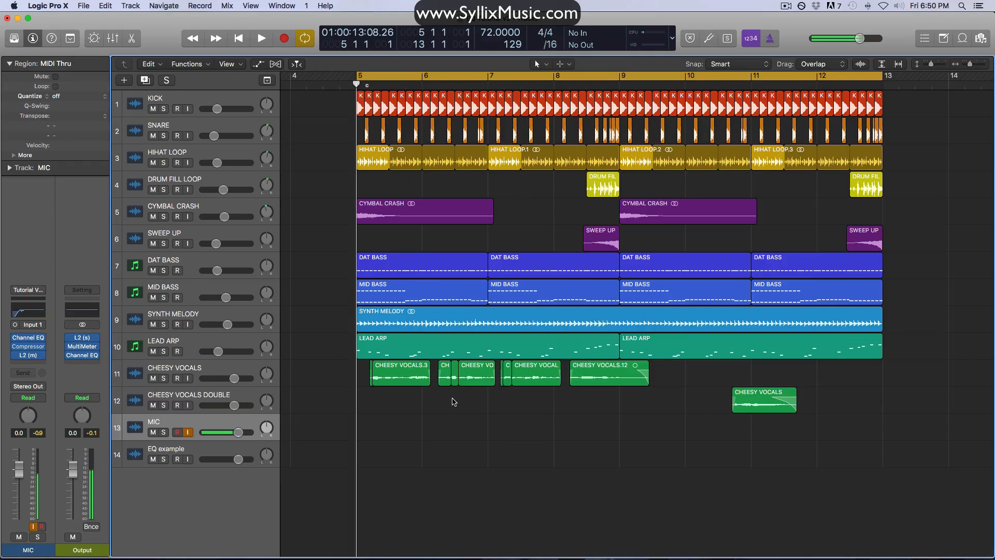
Step: Play the mix, and open the Channel EQ of the CHEESY VOCALS track, placing its window over the arrangement
{"action": "key", "text": "space"}
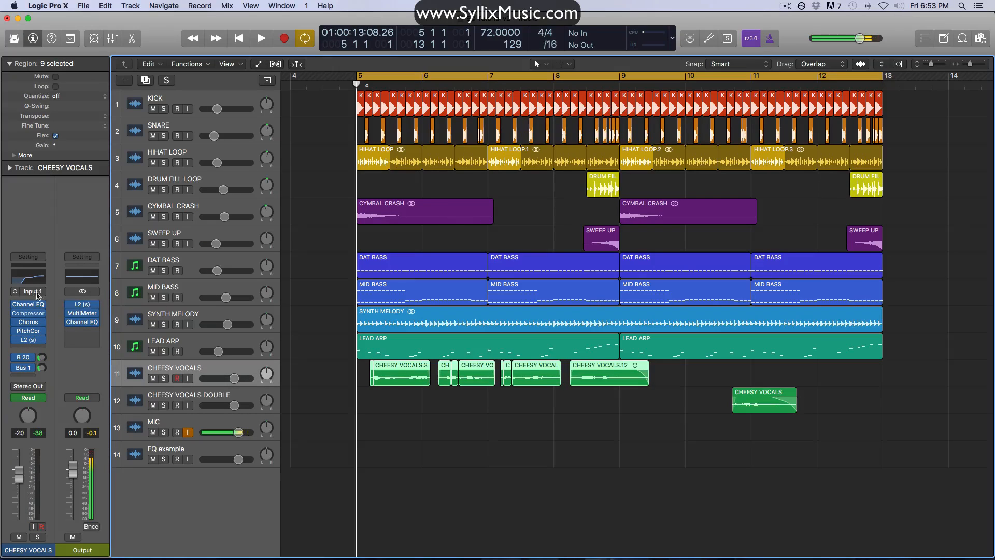
{"action": "left_click", "coordinate": [31, 277]}
{"action": "left_click_drag", "start_coordinate": [489, 256], "coordinate": [498, 140]}
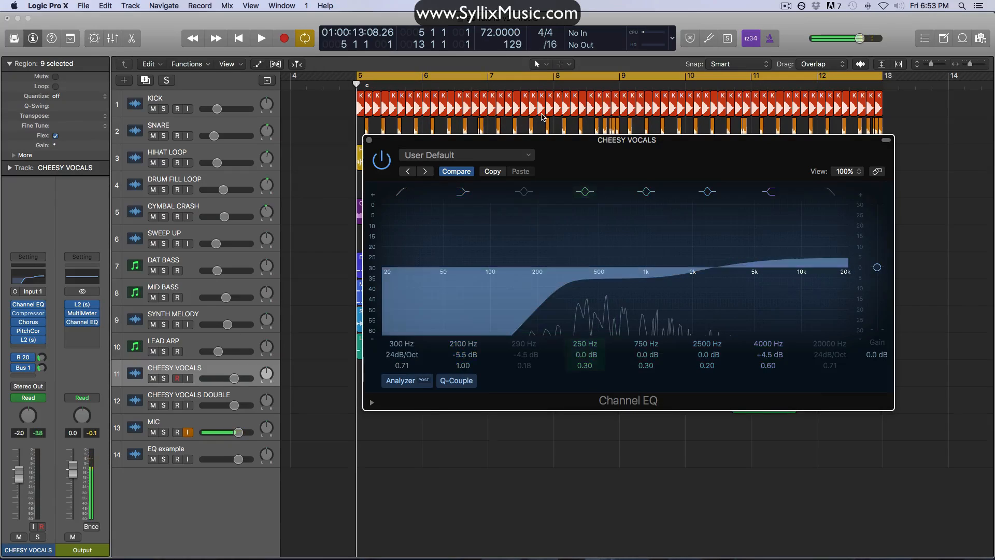
{"action": "left_click_drag", "start_coordinate": [559, 144], "coordinate": [539, 189]}
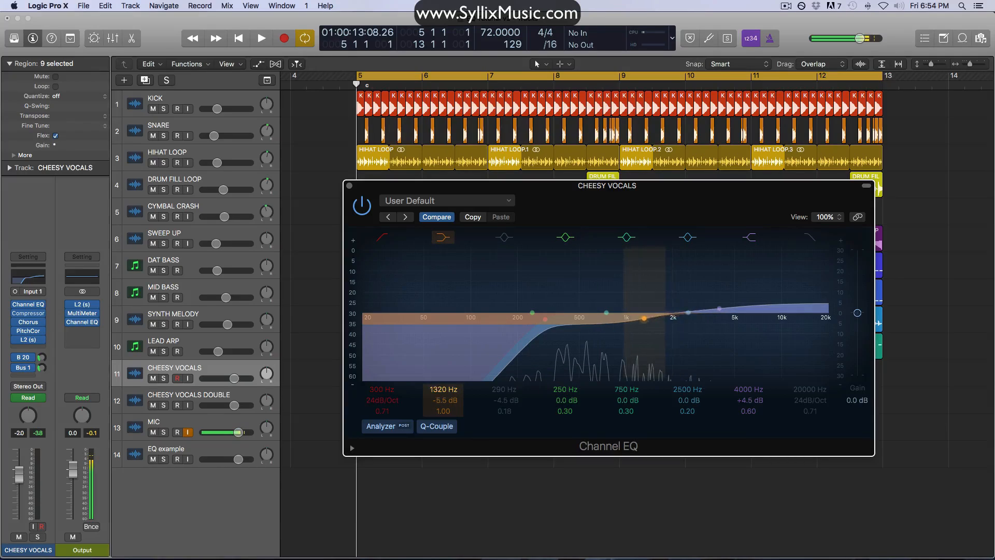
Step: Set the vocal EQ's low shelf frequency to 1940 Hz and move the EQ window lower so the upper tracks show
{"action": "left_click_drag", "start_coordinate": [444, 390], "coordinate": [444, 394]}
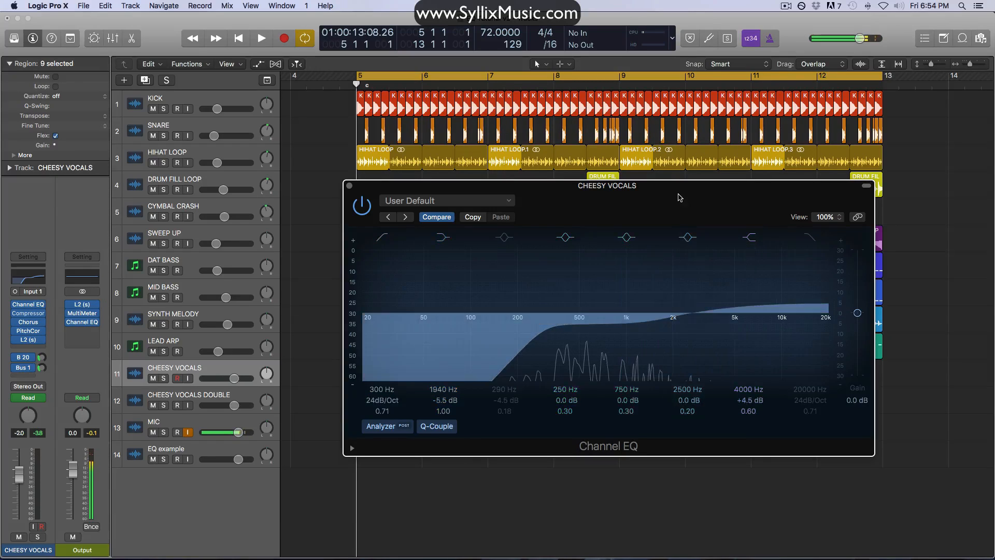
{"action": "left_click_drag", "start_coordinate": [677, 193], "coordinate": [689, 272]}
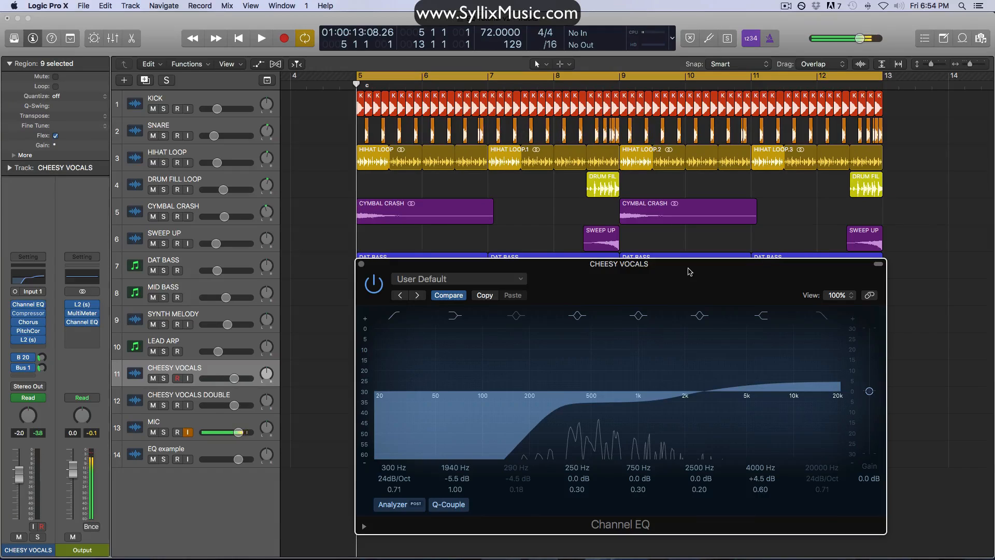
{"action": "left_click_drag", "start_coordinate": [688, 272], "coordinate": [686, 240]}
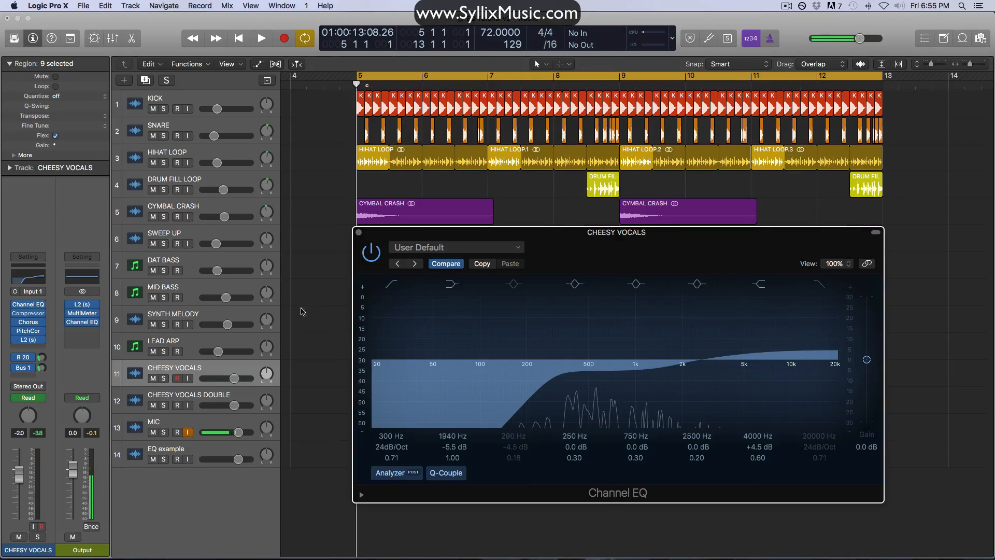
Step: Solo the CHEESY VOCALS track, bypass its Channel EQ, and start playback to hear the vocals without EQ
{"action": "left_click", "coordinate": [163, 378]}
{"action": "left_click", "coordinate": [371, 253]}
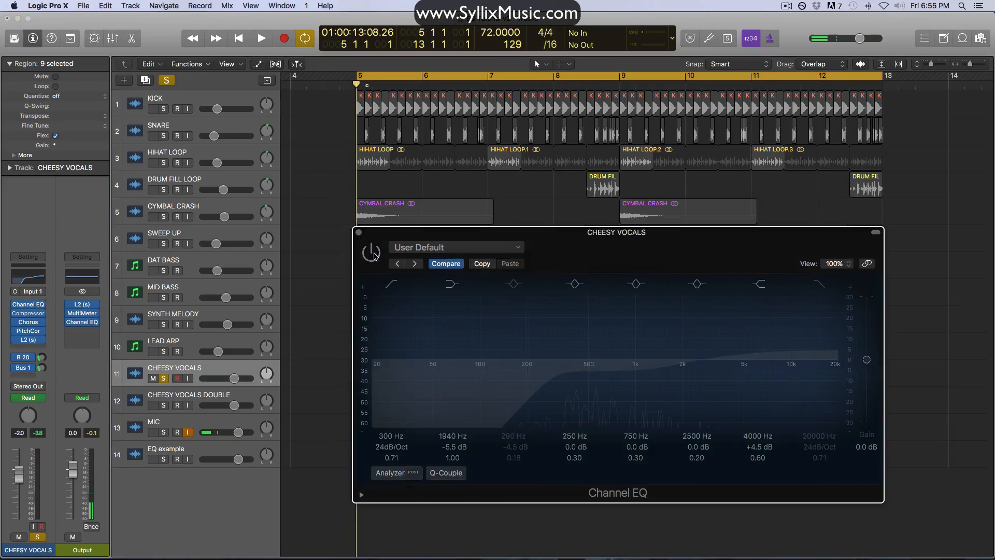
{"action": "key", "text": "space"}
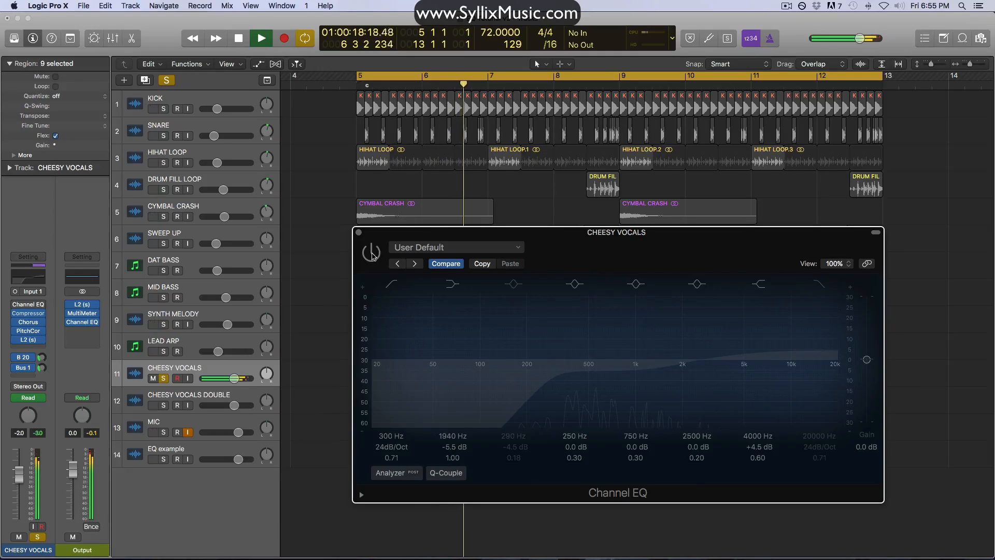
Step: Stop playback, re-enable the Channel EQ on CHEESY VOCALS, and play the soloed vocals with EQ
{"action": "key", "text": "space"}
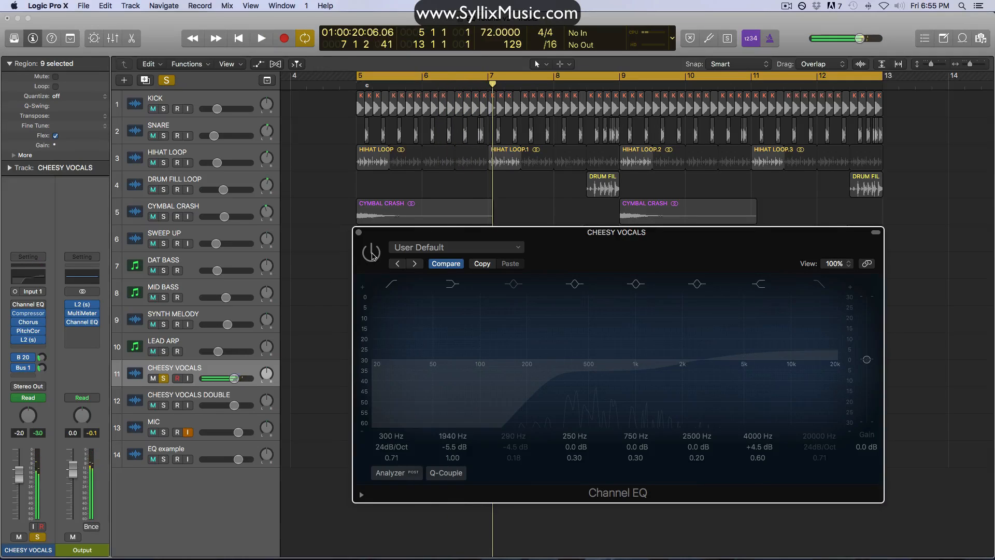
{"action": "left_click", "coordinate": [372, 253]}
{"action": "key", "text": "space"}
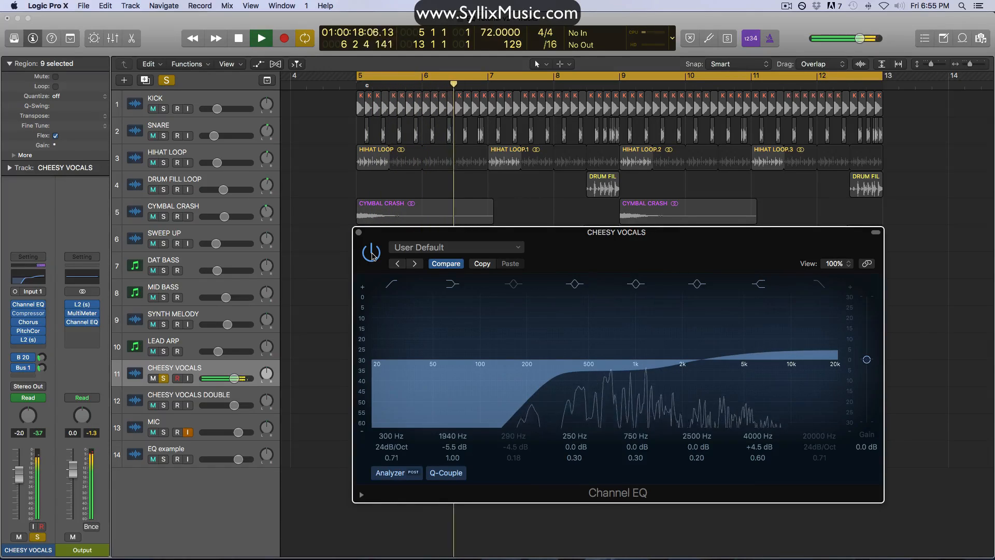
{"action": "key", "text": "space"}
Step: Unsolo CHEESY VOCALS, move its EQ window off the upper tracks, and play the full mix with the vocal EQ bypassed
{"action": "left_click", "coordinate": [163, 378]}
{"action": "left_click_drag", "start_coordinate": [507, 236], "coordinate": [512, 208]}
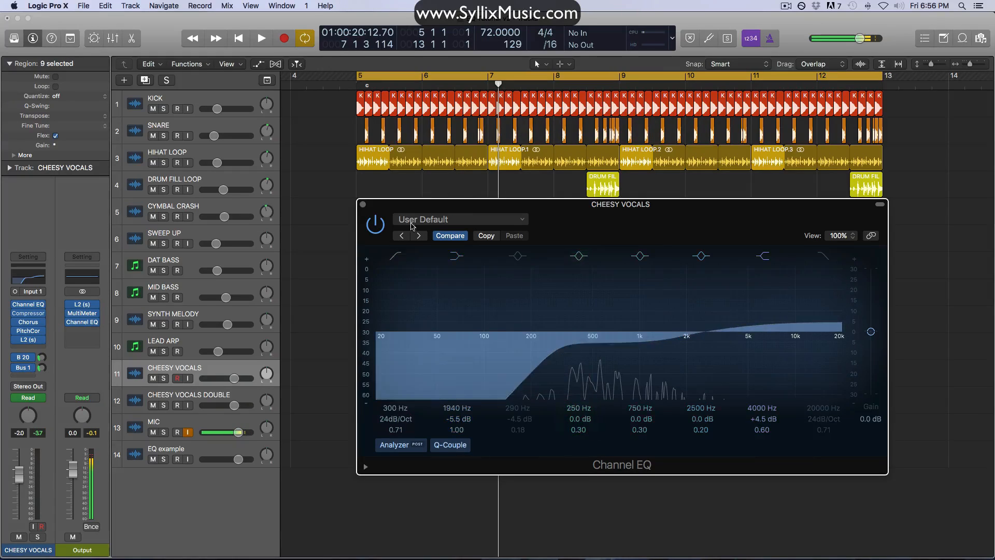
{"action": "left_click_drag", "start_coordinate": [455, 205], "coordinate": [445, 244]}
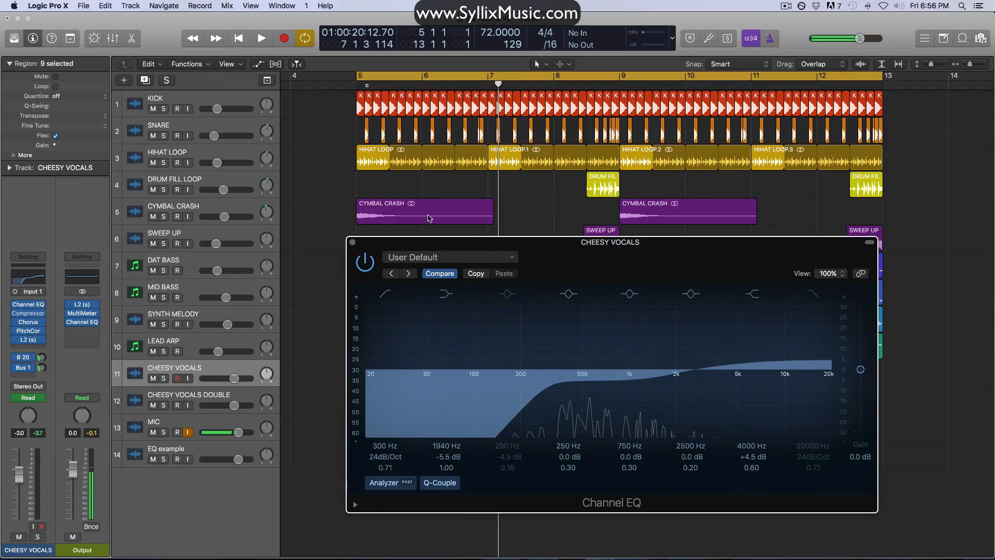
{"action": "left_click", "coordinate": [370, 264]}
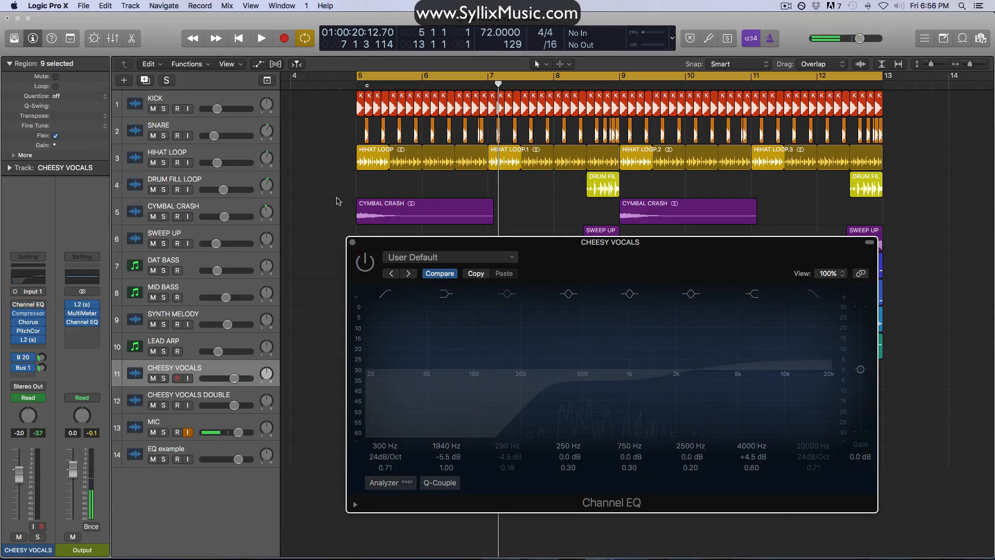
{"action": "key", "text": "space"}
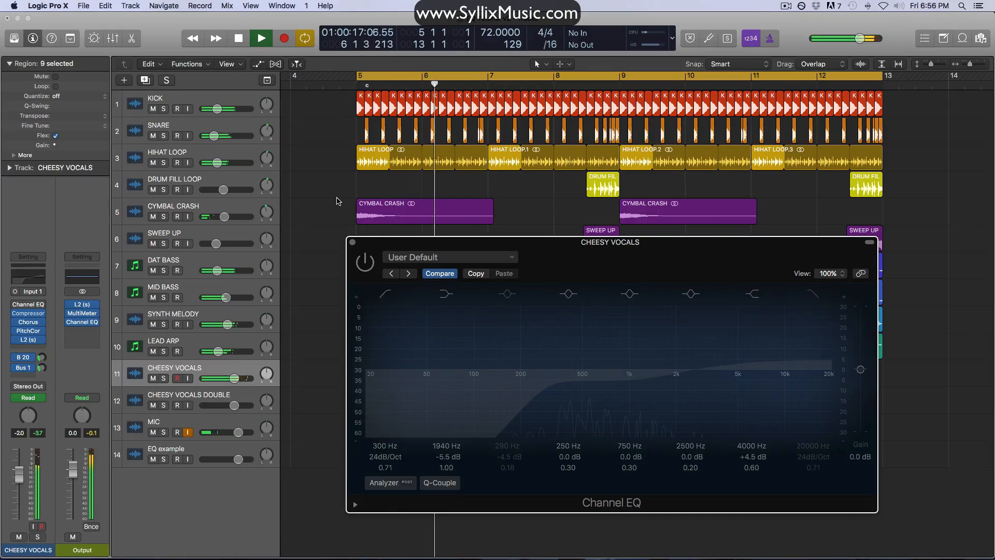
{"action": "key", "text": "space"}
Step: Re-enable the vocal Channel EQ, play the full mix with it, and close the EQ window
{"action": "left_click", "coordinate": [365, 263]}
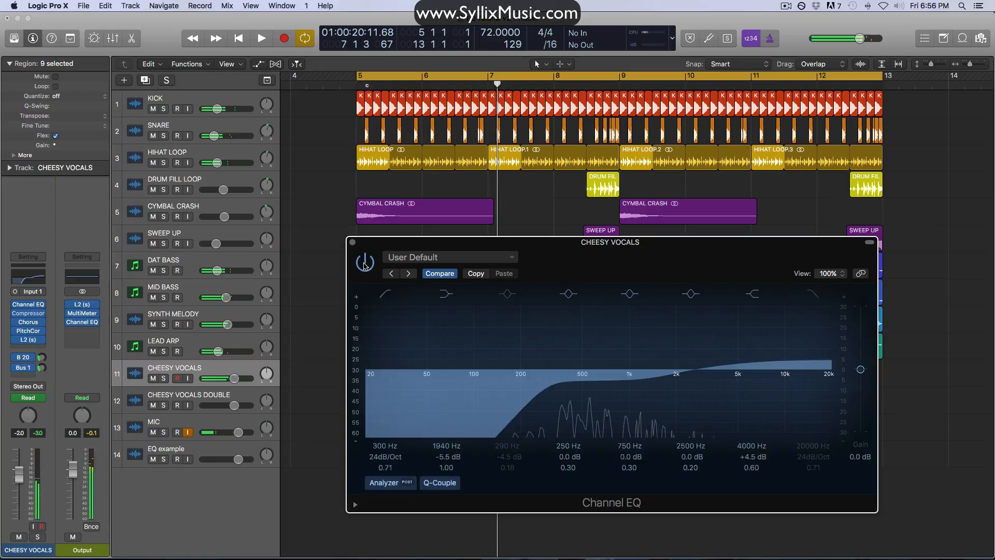
{"action": "key", "text": "space"}
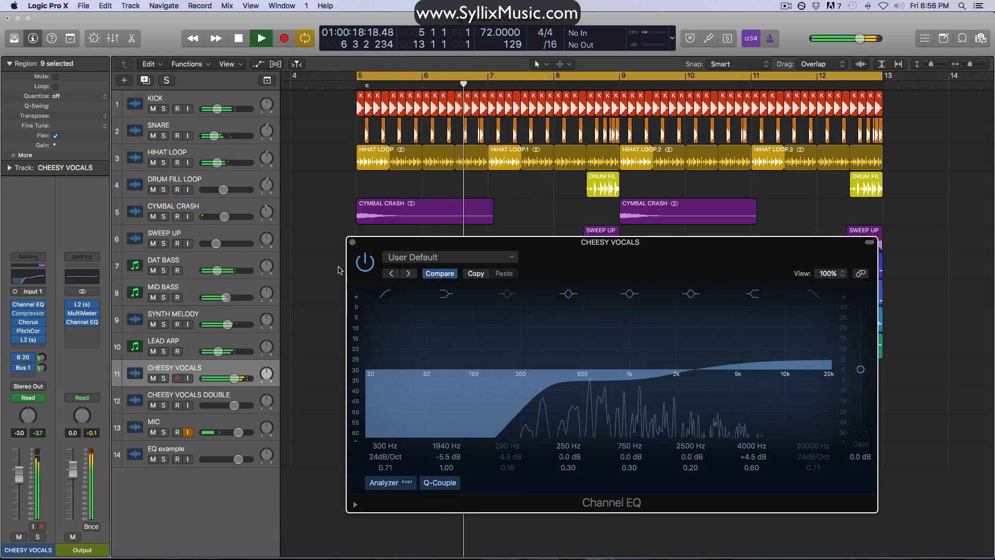
{"action": "key", "text": "space"}
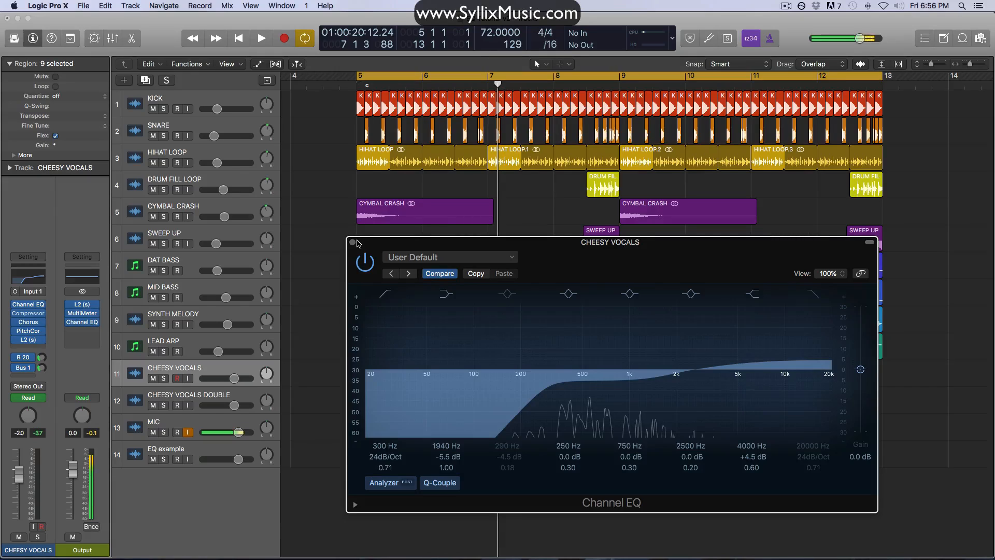
{"action": "left_click", "coordinate": [353, 242]}
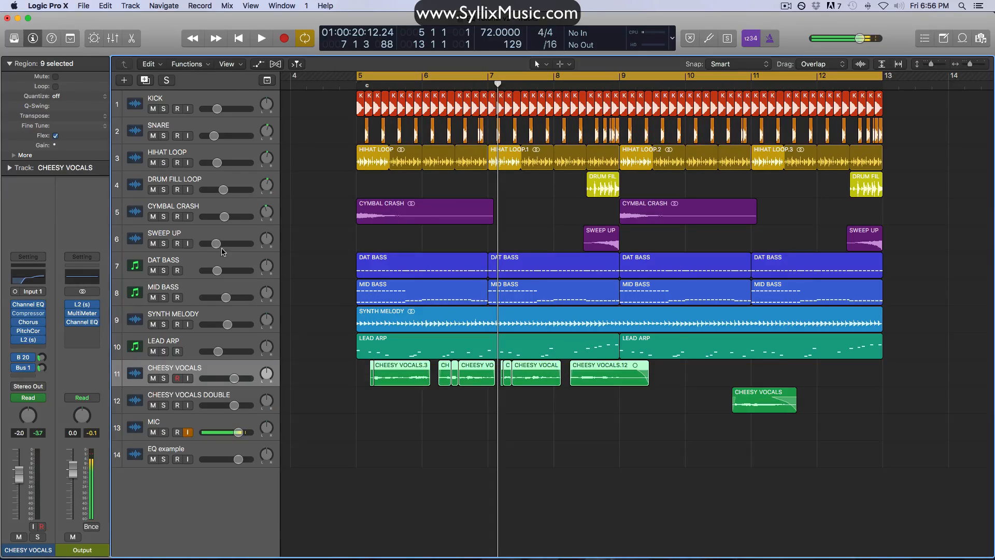
Step: Open the DAT BASS track's Channel EQ and examine its high cut, checking the MID BASS track alongside it
{"action": "left_click", "coordinate": [196, 264]}
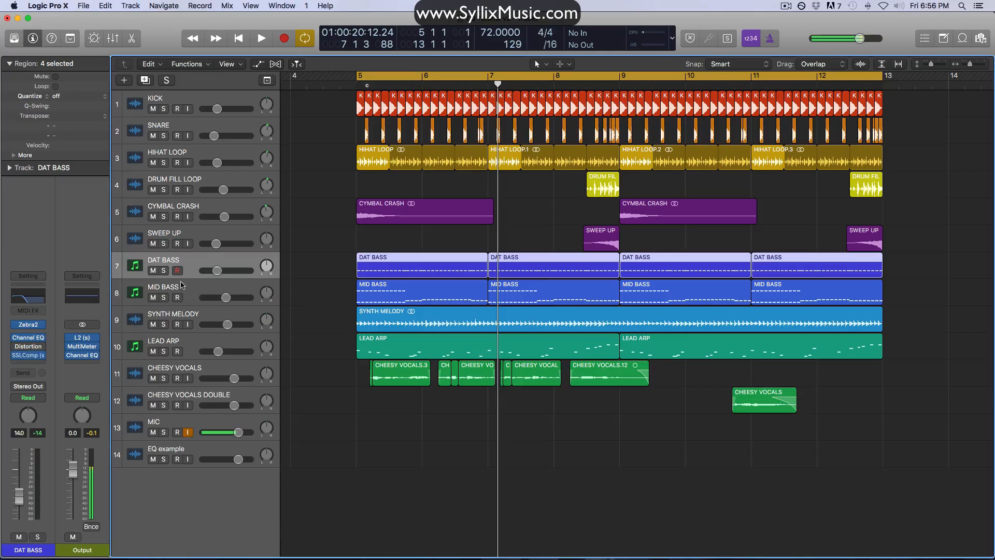
{"action": "left_click", "coordinate": [35, 303]}
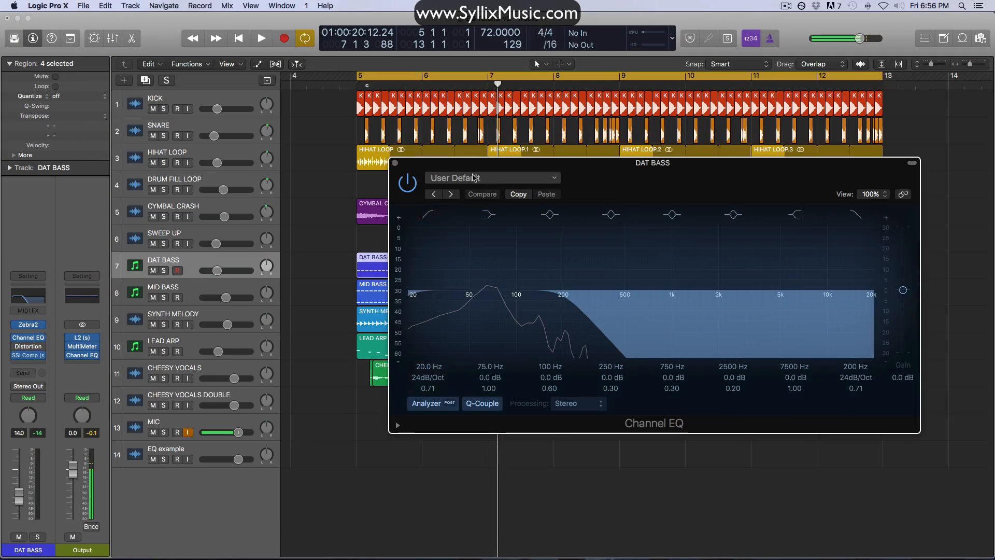
{"action": "left_click_drag", "start_coordinate": [471, 168], "coordinate": [442, 337]}
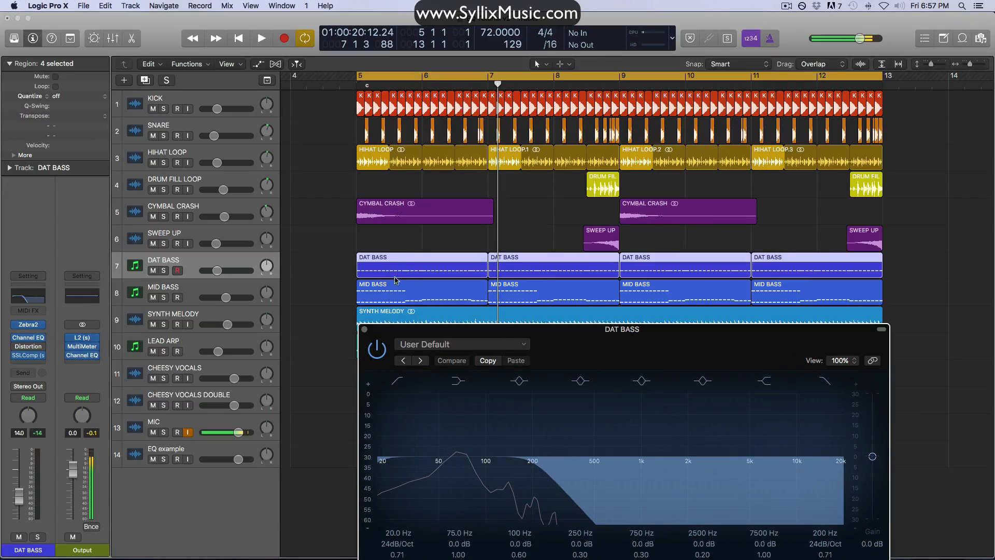
{"action": "left_click", "coordinate": [236, 285]}
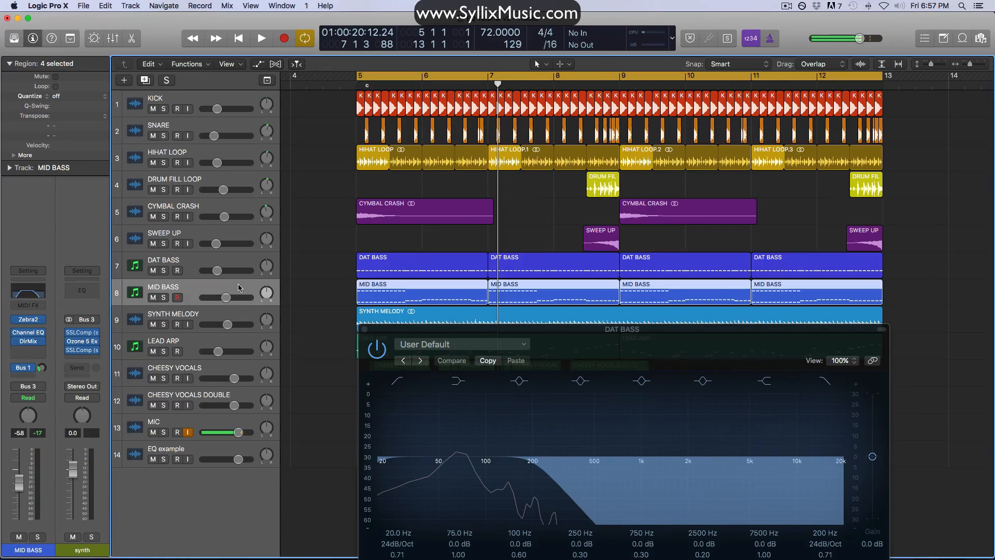
{"action": "left_click_drag", "start_coordinate": [450, 335], "coordinate": [420, 201]}
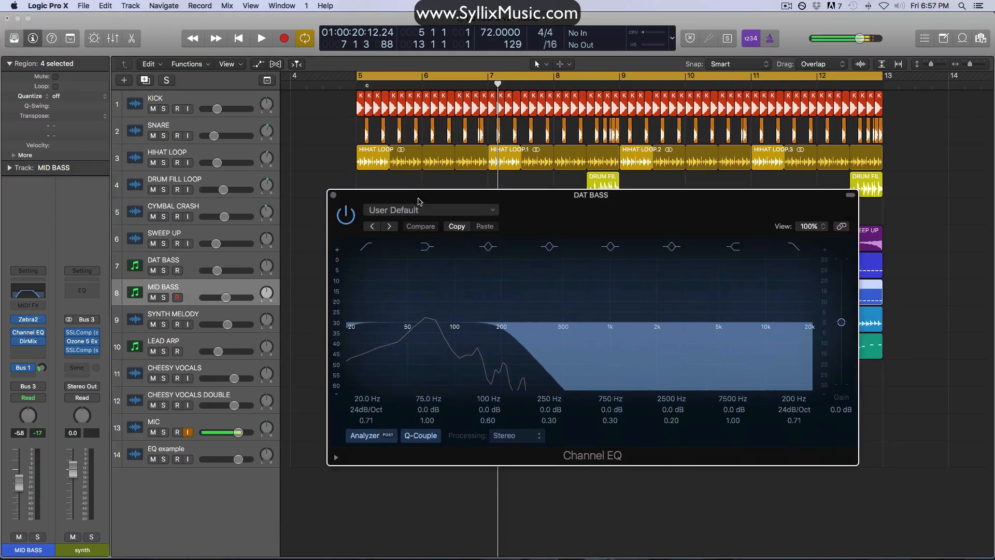
{"action": "left_click", "coordinate": [232, 257]}
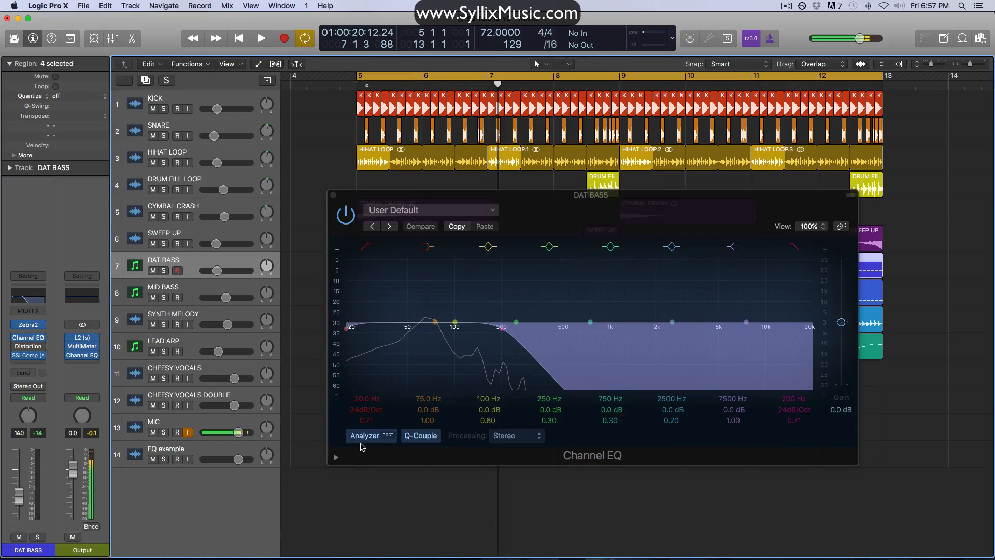
Step: Close the DAT BASS EQ, then open the MIC track's Channel EQ to examine its curve and close it again
{"action": "left_click", "coordinate": [228, 420]}
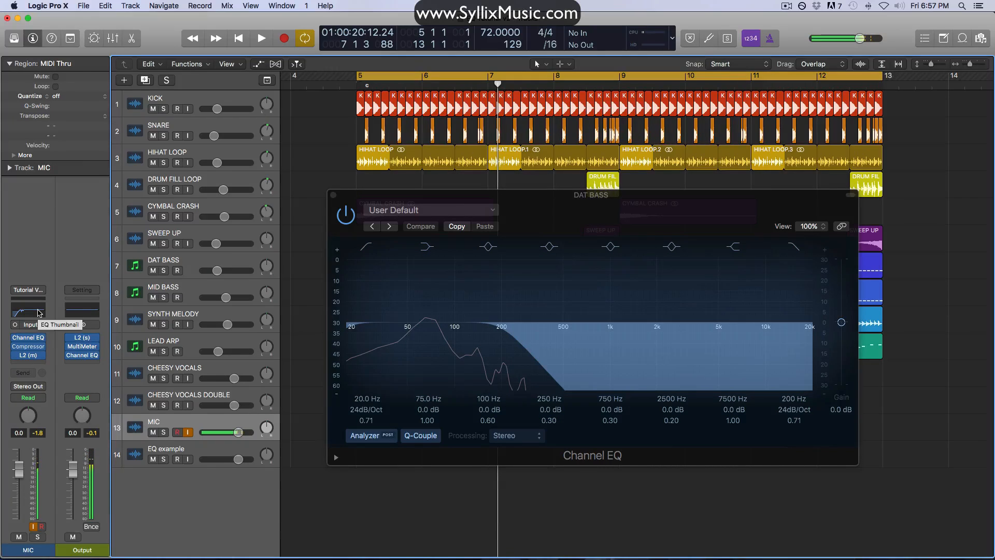
{"action": "left_click", "coordinate": [333, 195]}
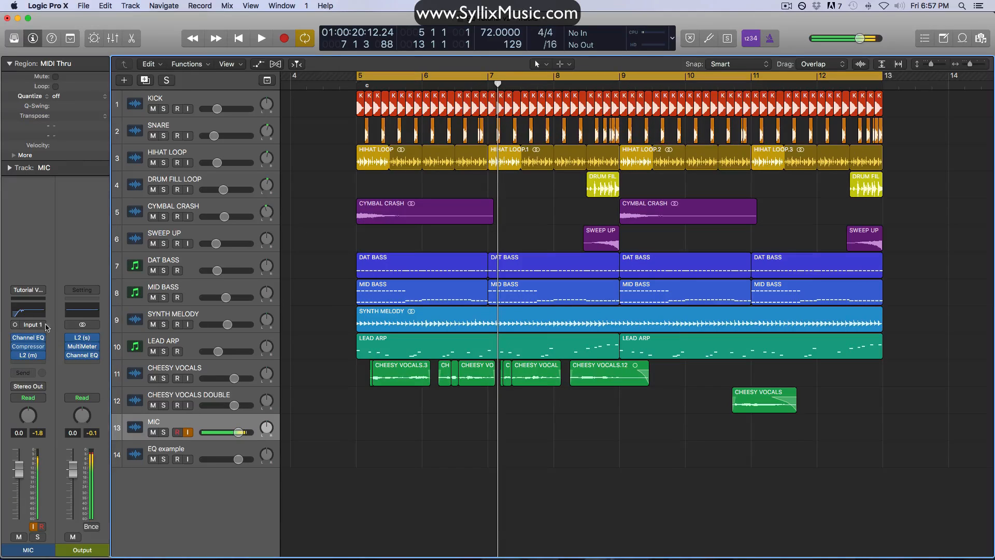
{"action": "left_click", "coordinate": [30, 340]}
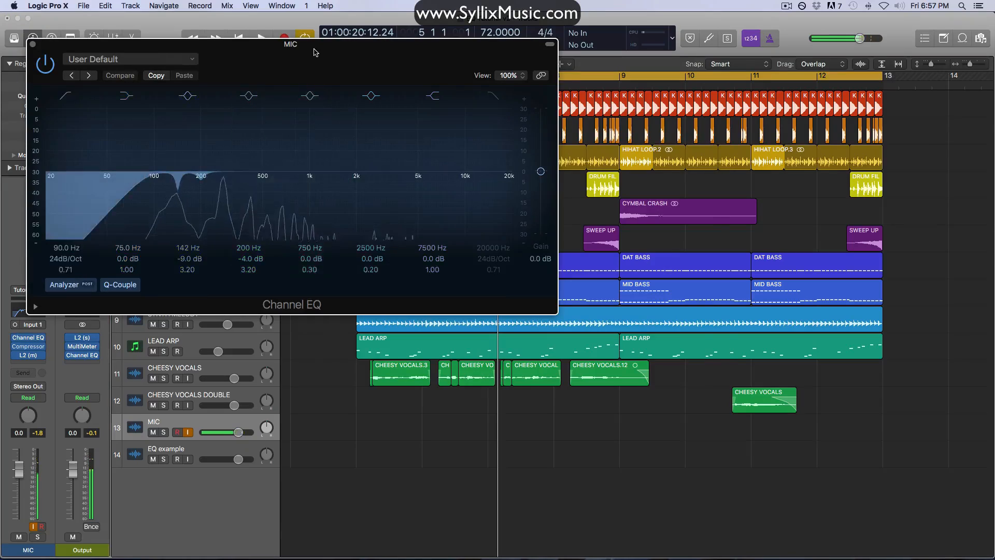
{"action": "left_click_drag", "start_coordinate": [311, 47], "coordinate": [478, 112]}
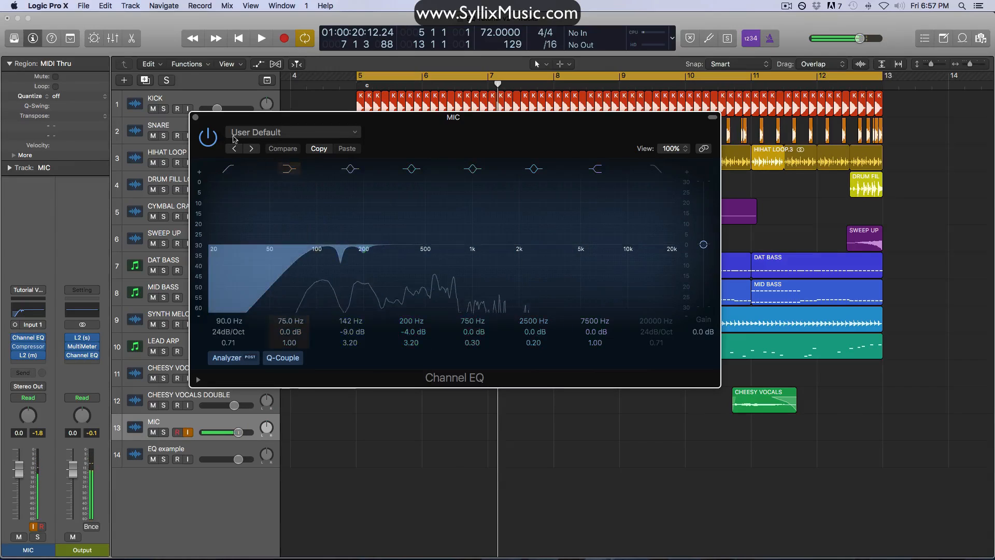
{"action": "left_click", "coordinate": [195, 118]}
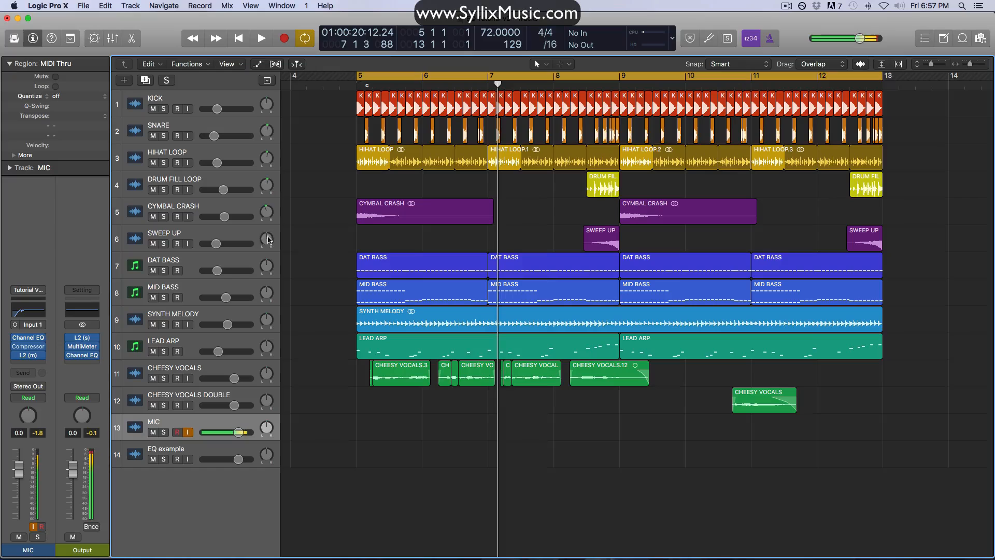
Step: Solo the MIC, DAT BASS and MID BASS tracks and play them with the DAT BASS Channel EQ open below their regions
{"action": "left_click", "coordinate": [189, 274]}
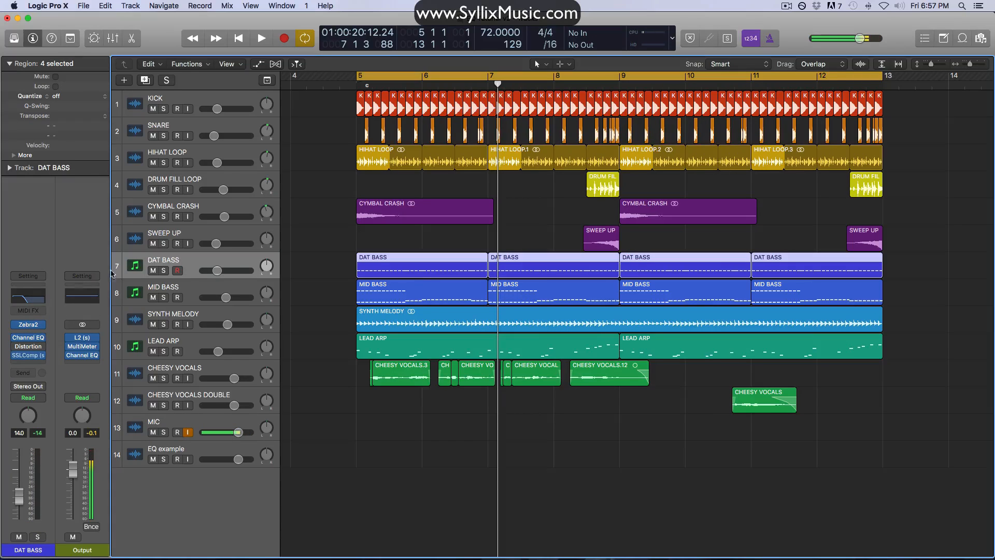
{"action": "left_click", "coordinate": [164, 432]}
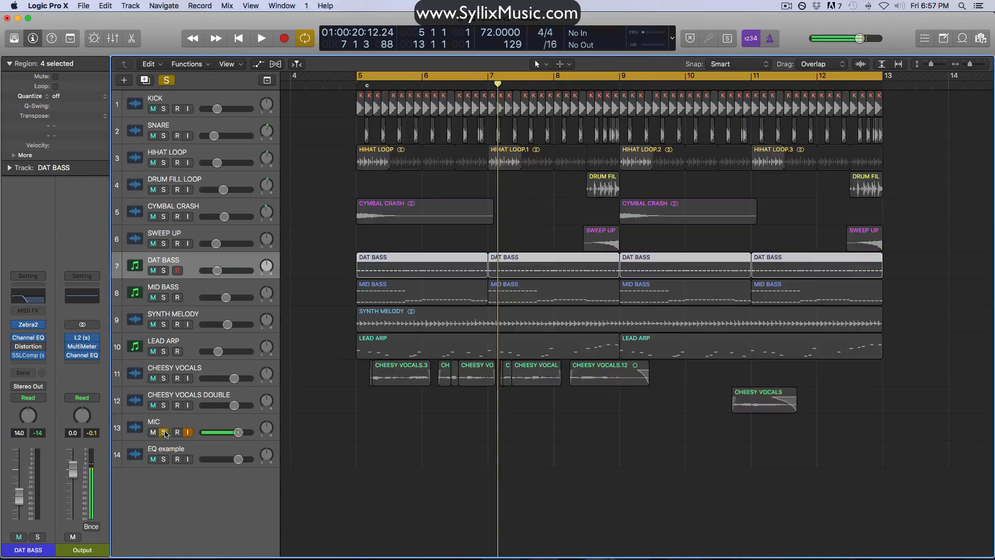
{"action": "left_click_drag", "start_coordinate": [165, 272], "coordinate": [164, 298]}
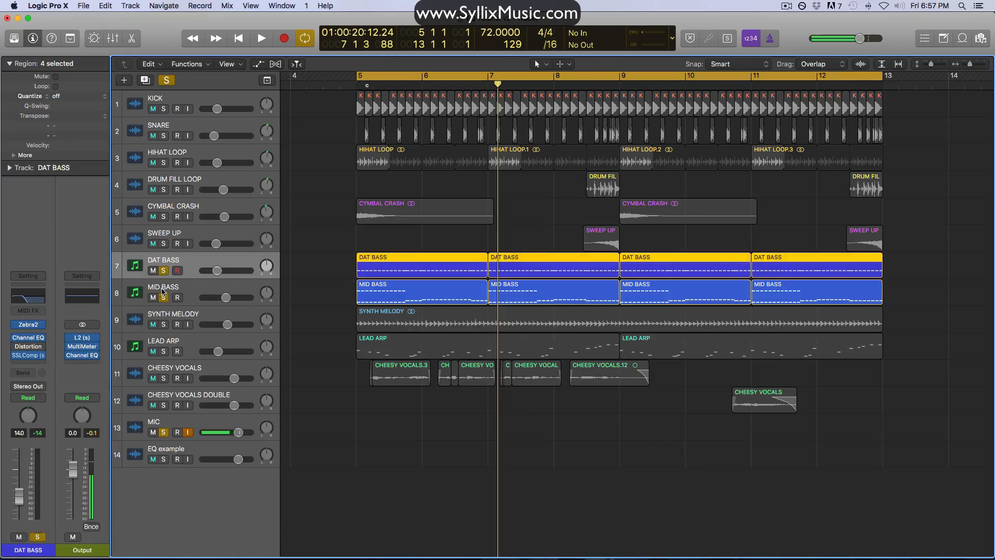
{"action": "key", "text": "space"}
{"action": "left_click", "coordinate": [20, 297]}
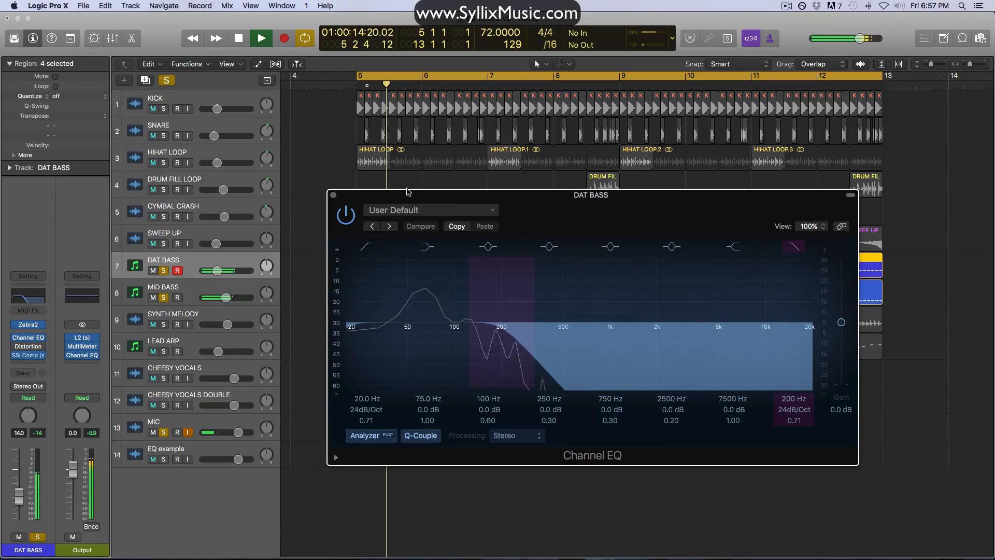
{"action": "left_click_drag", "start_coordinate": [455, 202], "coordinate": [494, 319]}
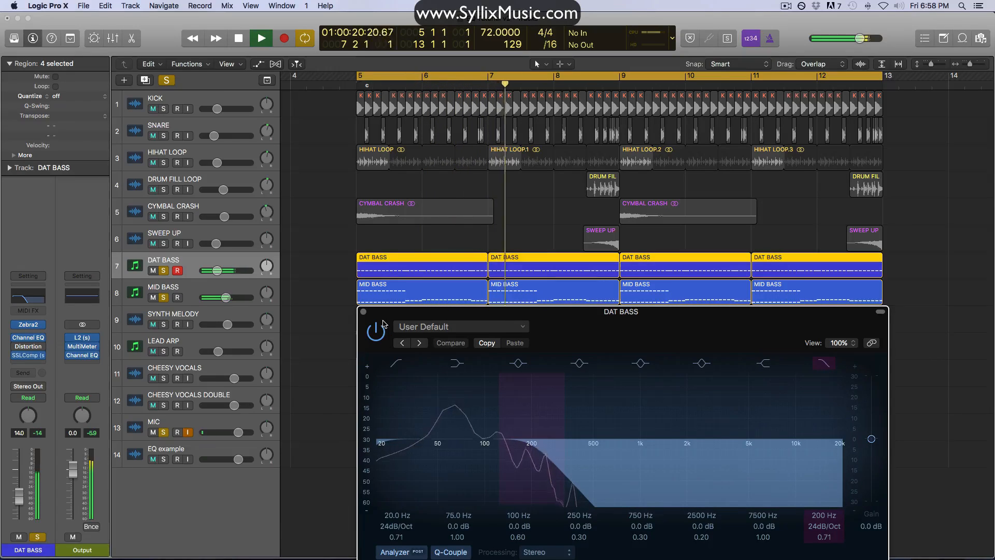
{"action": "key", "text": "space"}
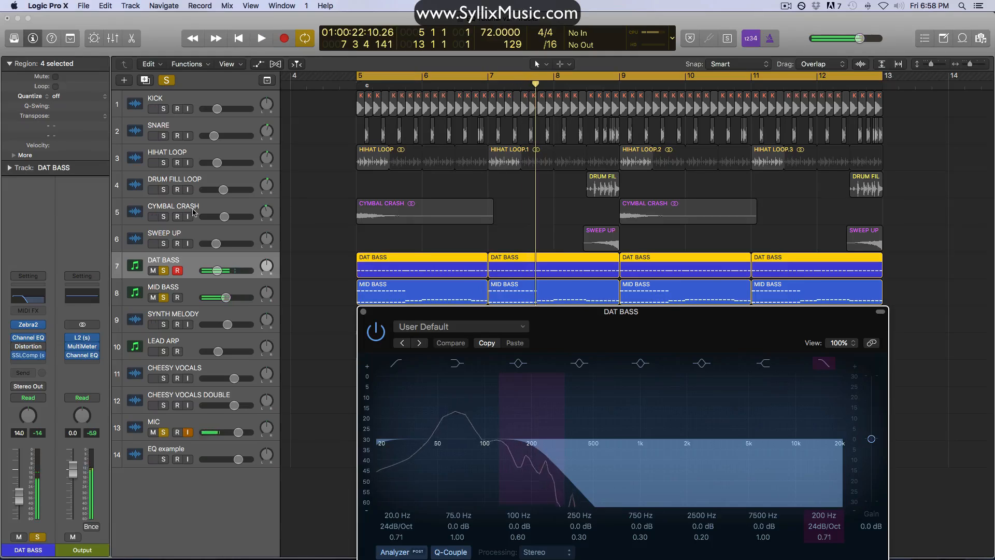
Step: Unsolo MID BASS and play DAT BASS, turning its high cut off and on again to compare the sound
{"action": "left_click_drag", "start_coordinate": [436, 320], "coordinate": [468, 151]}
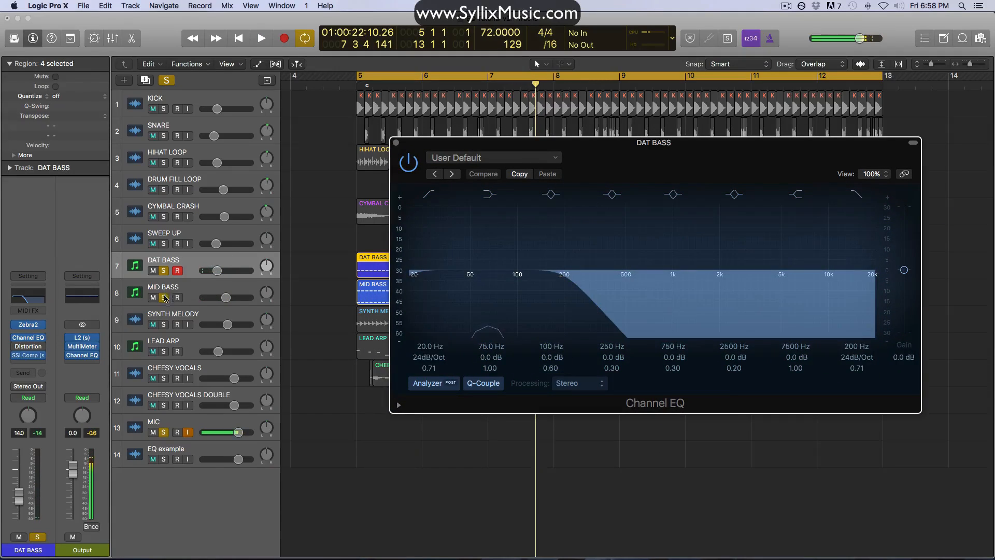
{"action": "left_click", "coordinate": [163, 297]}
{"action": "key", "text": "space"}
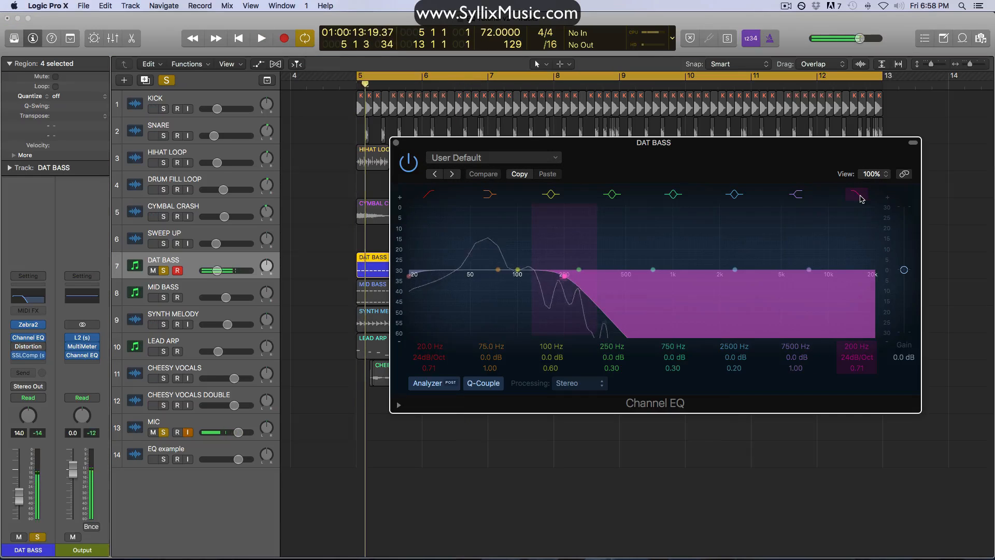
{"action": "left_click", "coordinate": [859, 196]}
{"action": "key", "text": "space"}
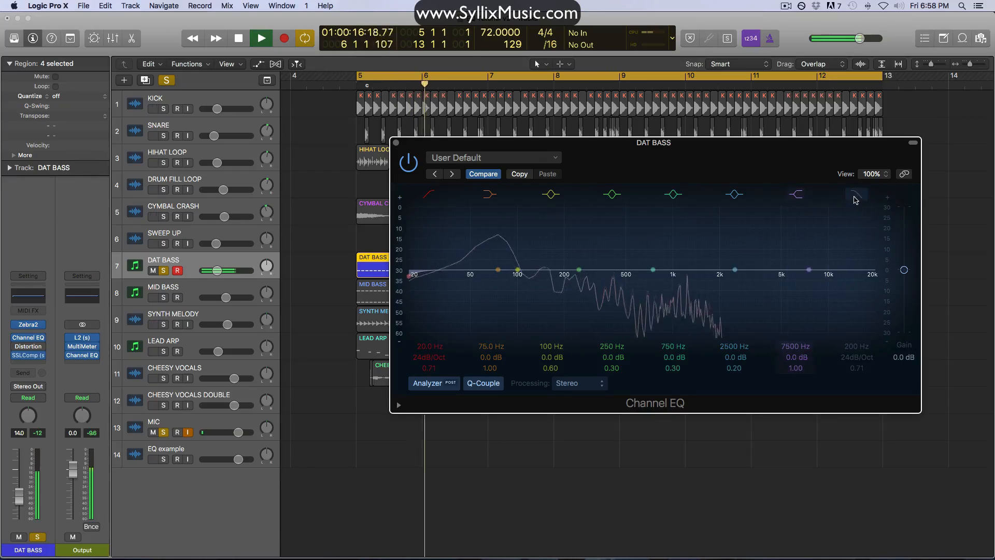
{"action": "left_click", "coordinate": [856, 196]}
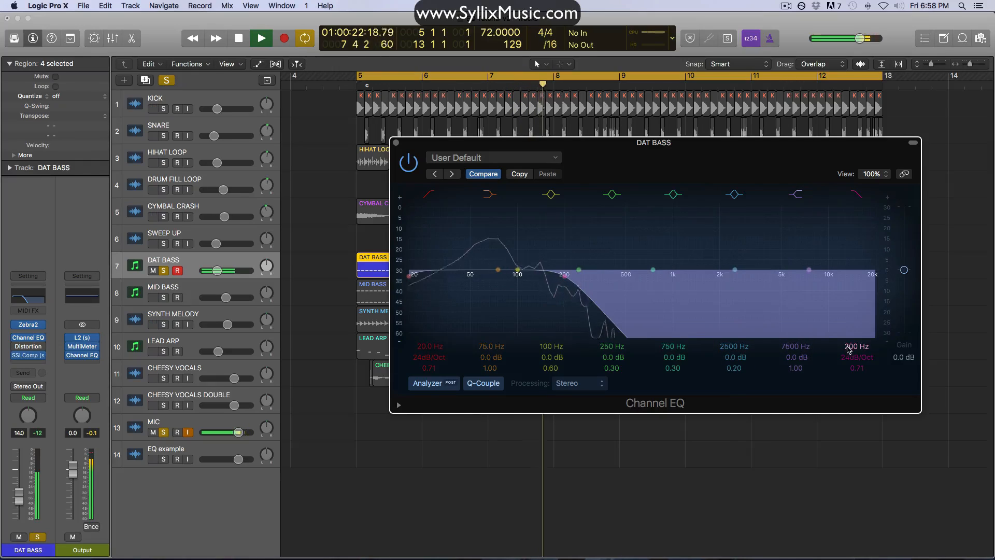
Step: Sweep the DAT BASS high cut up to 6100 Hz and back to 205 Hz, try another Q, reset it to 0.71, and stop playback
{"action": "left_click_drag", "start_coordinate": [852, 345], "coordinate": [848, 282]}
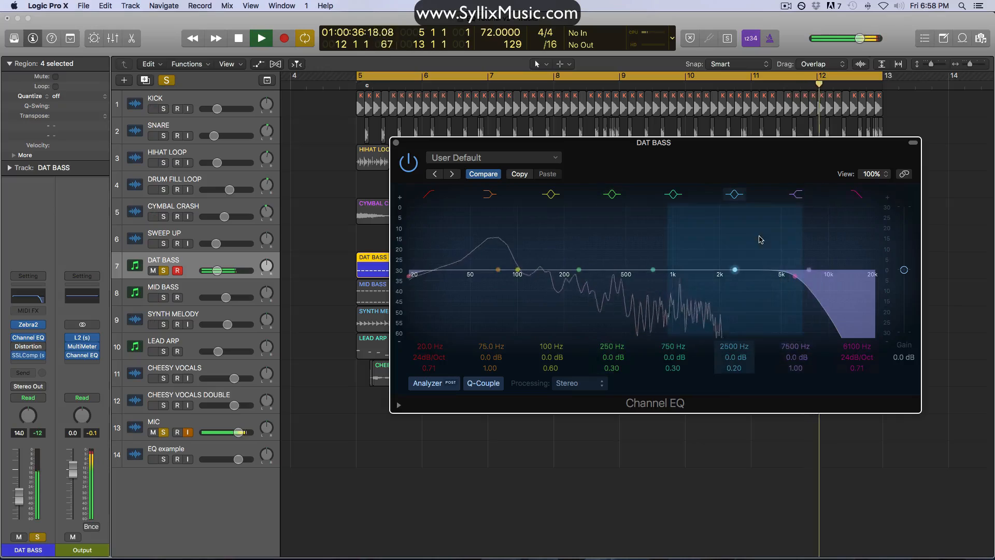
{"action": "left_click_drag", "start_coordinate": [857, 368], "coordinate": [863, 407]}
{"action": "left_click", "coordinate": [862, 370], "text": "alt"}
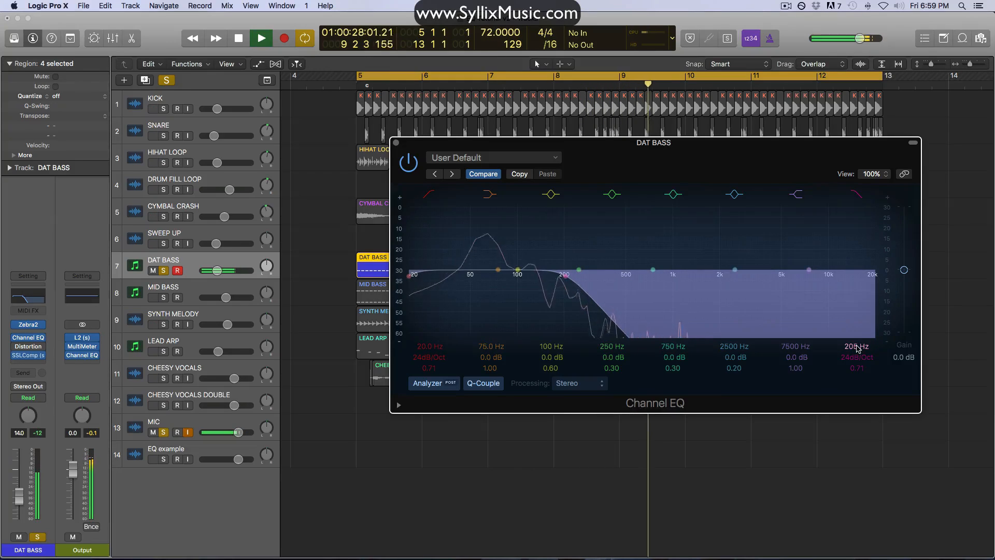
{"action": "key", "text": "space"}
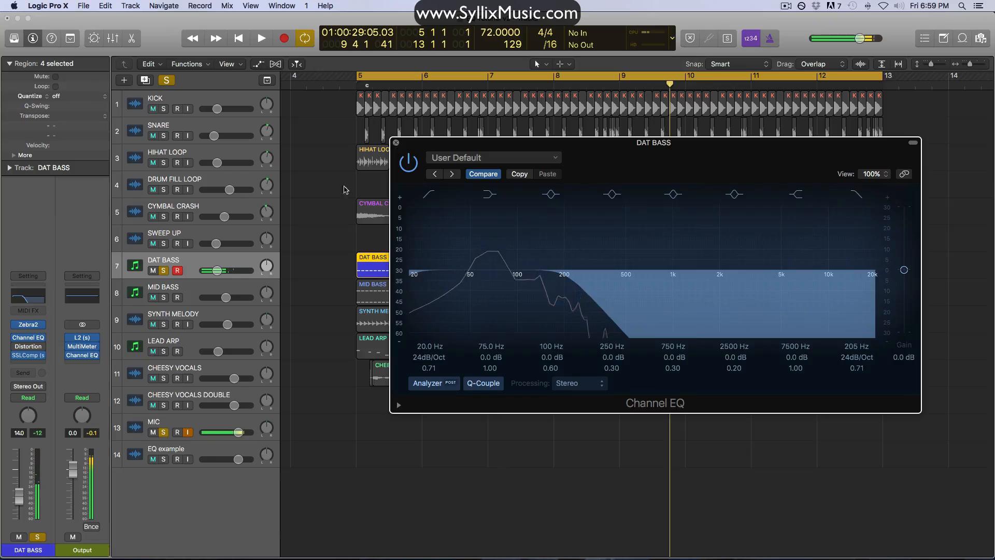
Step: Close the DAT BASS EQ window, unsolo DAT BASS, and select and solo the MID BASS track
{"action": "left_click", "coordinate": [395, 143]}
{"action": "left_click", "coordinate": [162, 271]}
{"action": "left_click", "coordinate": [164, 298]}
{"action": "left_click", "coordinate": [164, 299]}
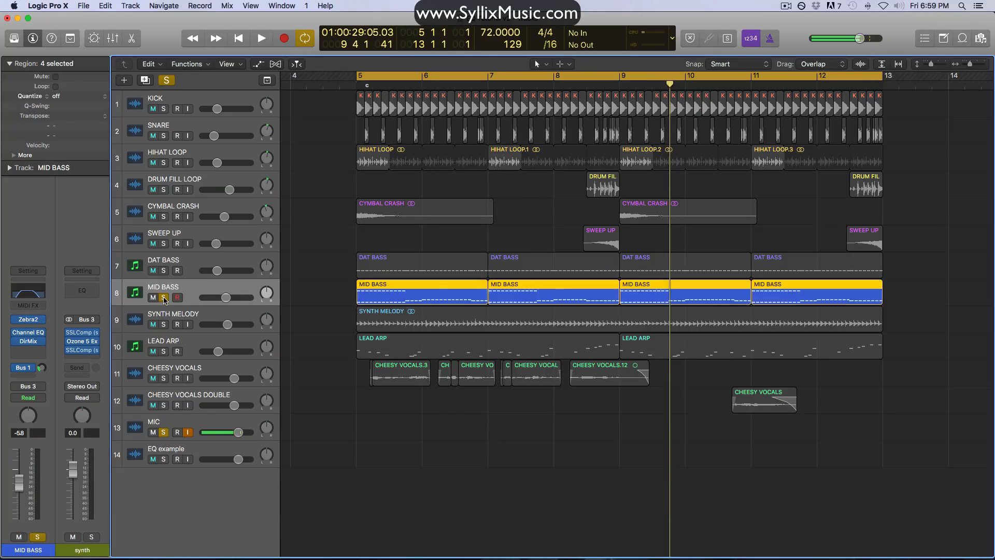
Step: Play the soloed MID BASS with its Channel EQ open and moved clear of the track controls, and stop playback
{"action": "key", "text": "space"}
{"action": "left_click", "coordinate": [32, 292]}
{"action": "left_click_drag", "start_coordinate": [394, 47], "coordinate": [764, 187]}
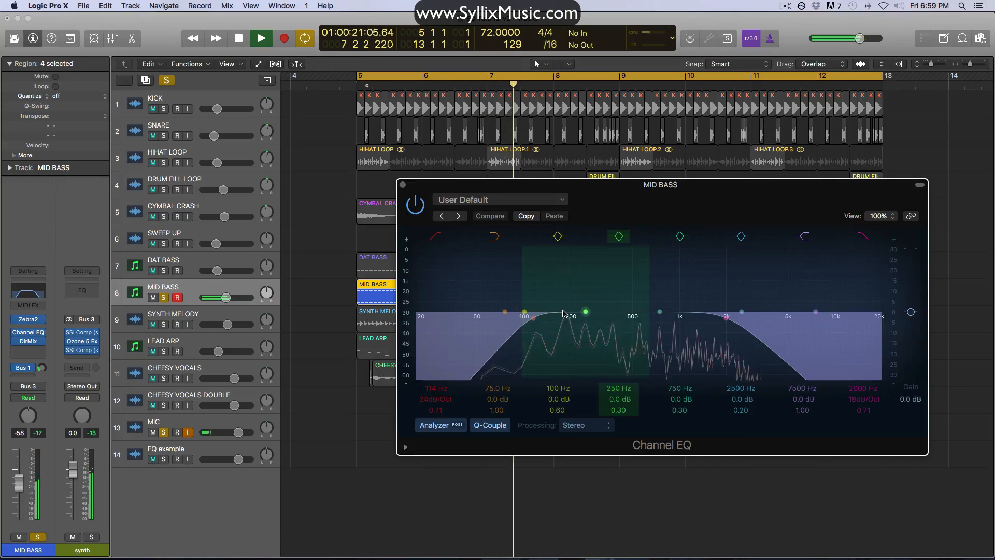
{"action": "key", "text": "space"}
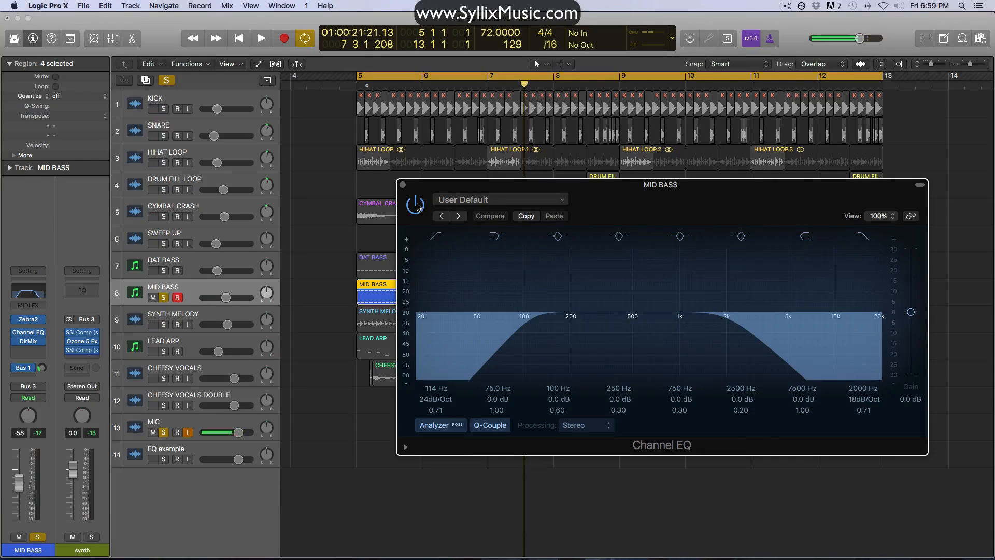
Step: Bypass the MID BASS Channel EQ, re-enable it during playback to compare the sound, and stop
{"action": "left_click", "coordinate": [415, 204]}
{"action": "key", "text": "space"}
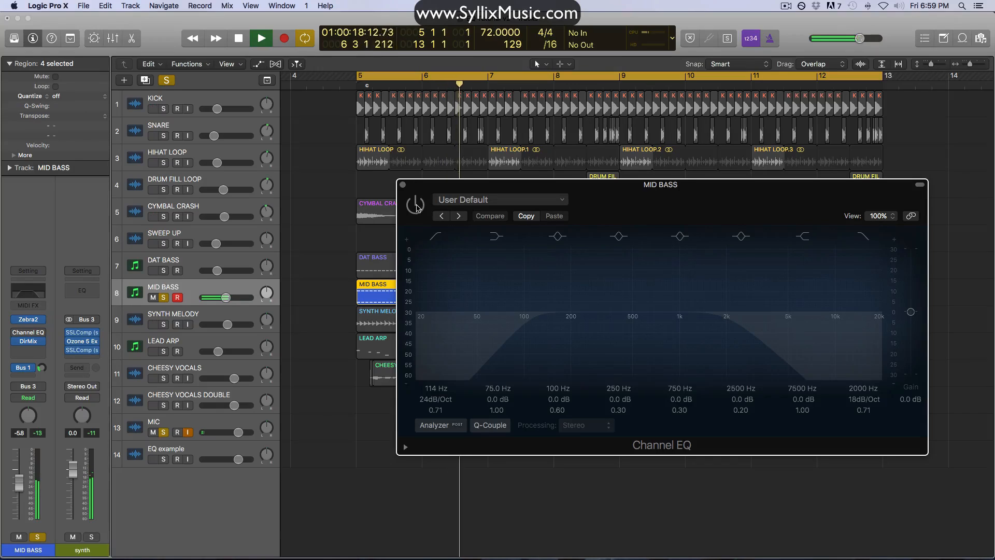
{"action": "left_click", "coordinate": [415, 205]}
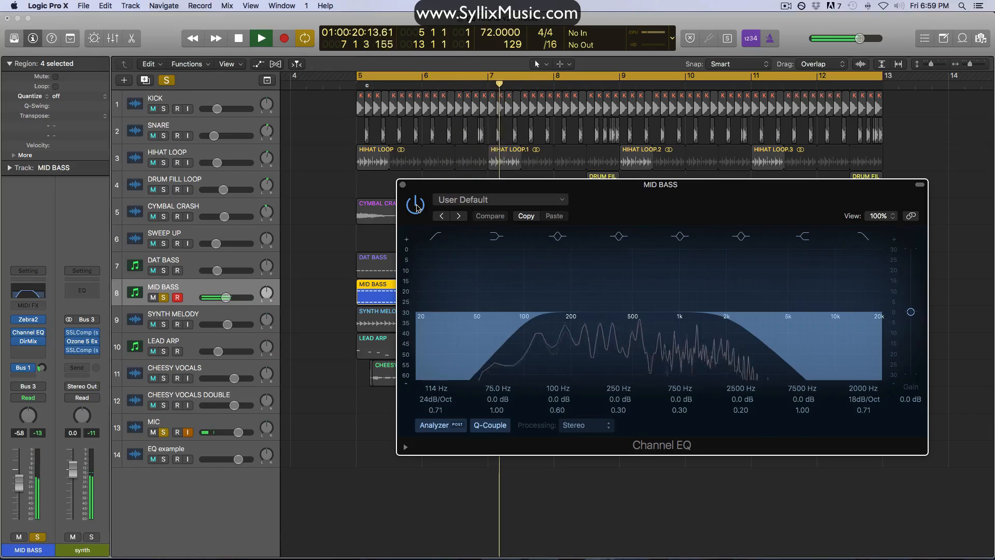
{"action": "key", "text": "space"}
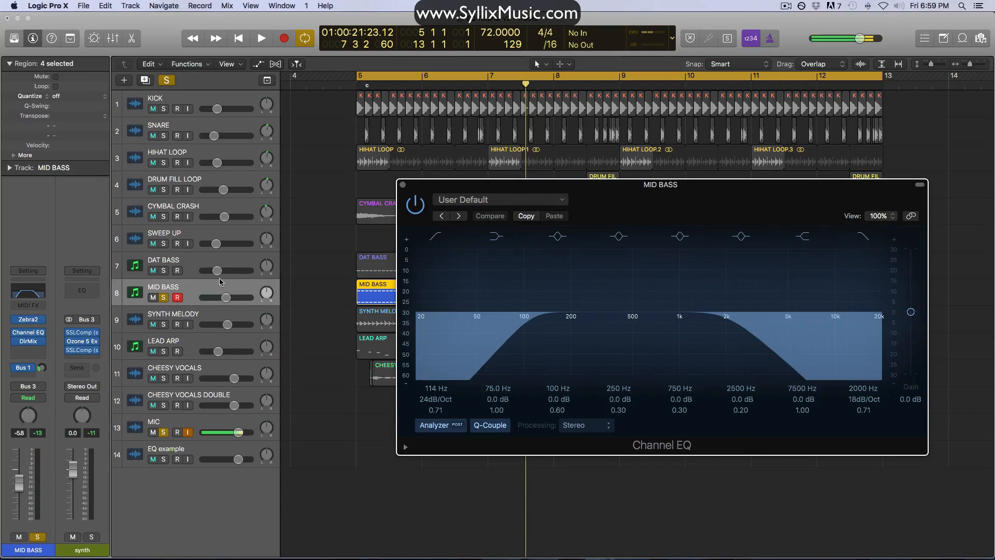
Step: Solo DAT BASS alongside MID BASS and play both basses together with their EQs on
{"action": "left_click", "coordinate": [164, 271]}
{"action": "left_click_drag", "start_coordinate": [438, 190], "coordinate": [473, 230]}
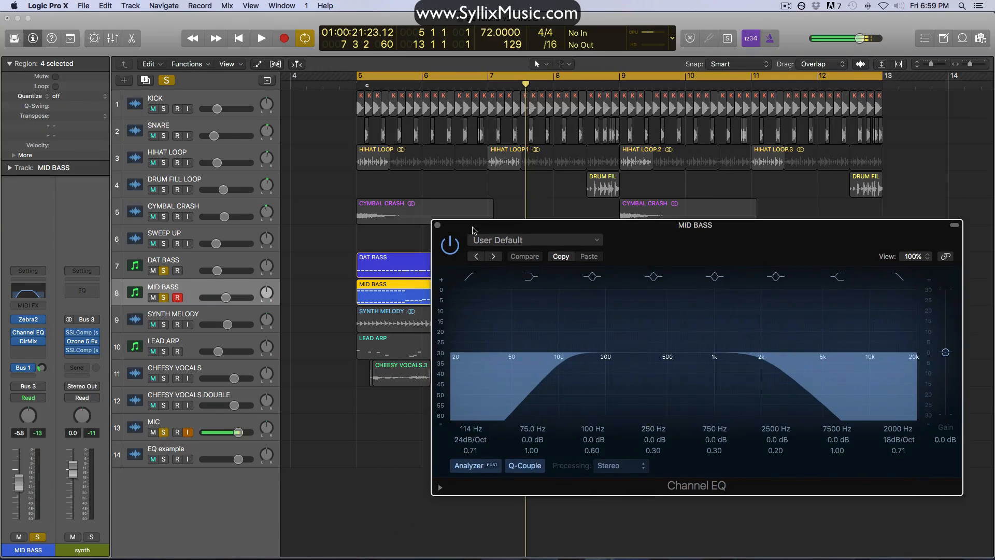
{"action": "key", "text": "space"}
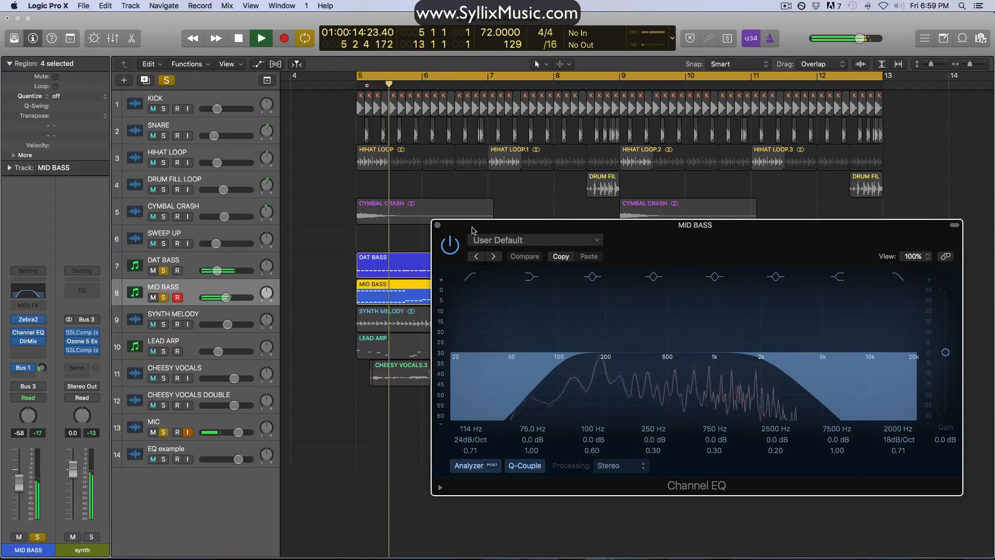
{"action": "key", "text": "space"}
Step: Close the MID BASS EQ window and unsolo the DAT BASS, MID BASS and MIC tracks
{"action": "left_click", "coordinate": [437, 225]}
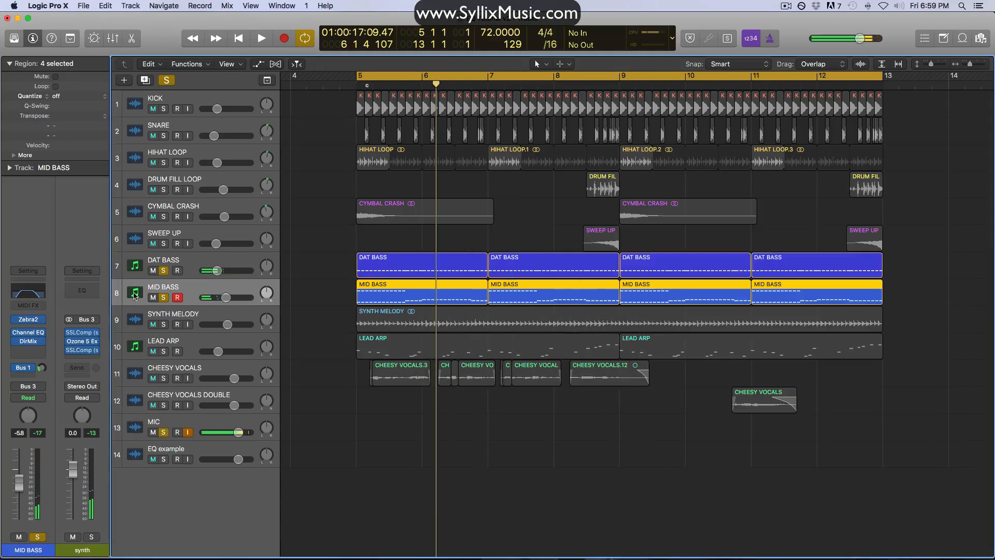
{"action": "left_click", "coordinate": [162, 270]}
{"action": "left_click", "coordinate": [164, 297]}
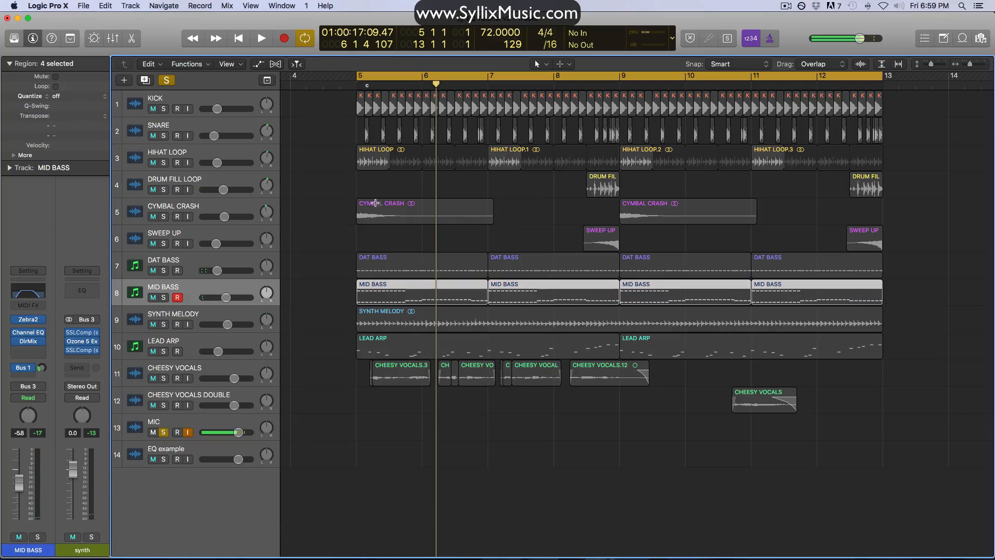
{"action": "left_click", "coordinate": [163, 432]}
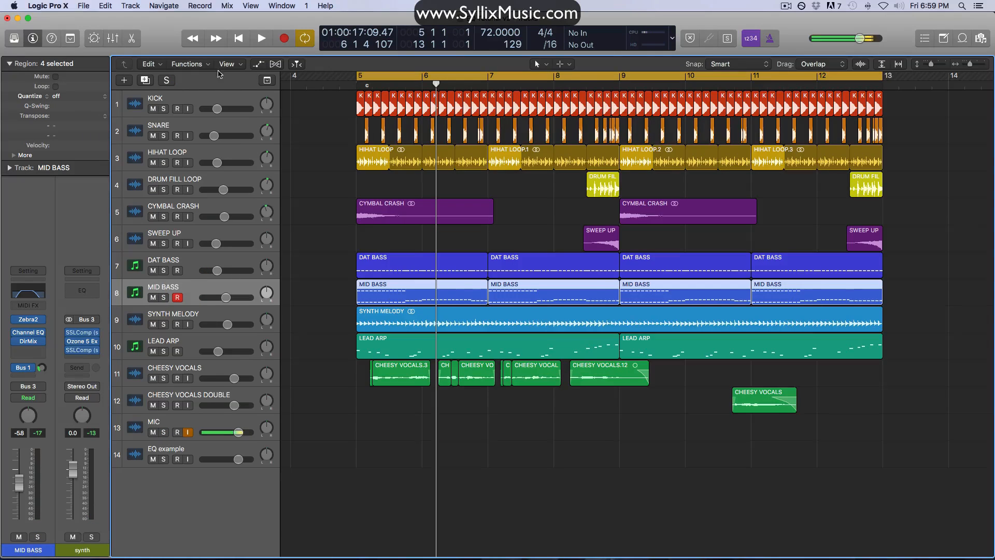
Step: Select the KICK track, view the Channel EQ on its DRUMS bus, and close the EQ window
{"action": "left_click", "coordinate": [204, 100]}
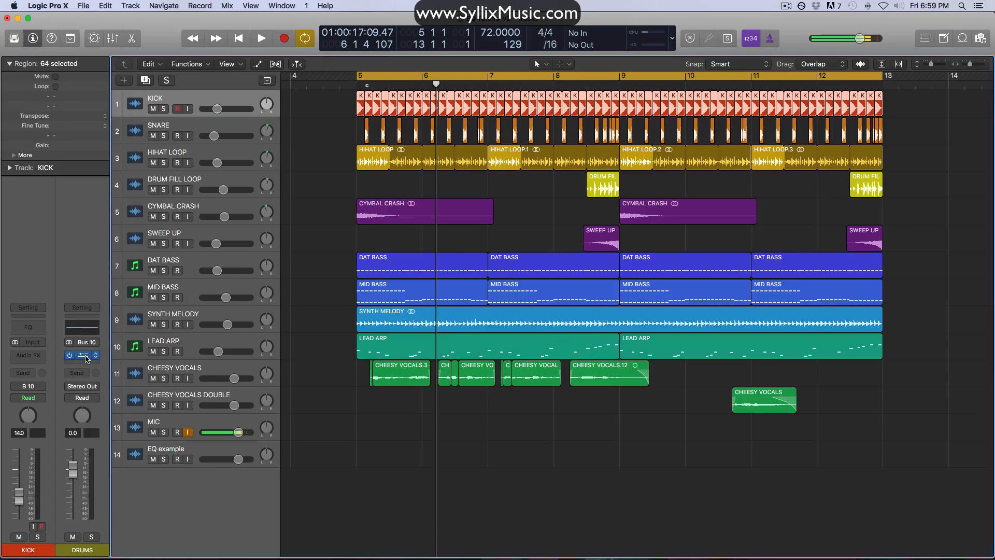
{"action": "left_click_drag", "start_coordinate": [333, 55], "coordinate": [577, 204]}
{"action": "left_click", "coordinate": [275, 194]}
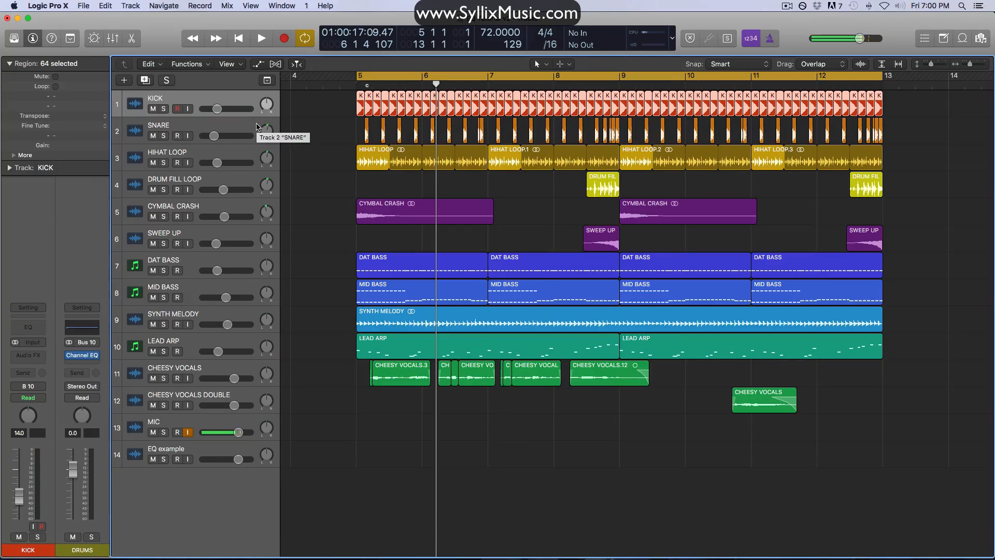
Step: Solo the MIC track and the DRUMS bus, deselect the kick regions, and start playback
{"action": "left_click", "coordinate": [163, 433]}
{"action": "left_click", "coordinate": [92, 537]}
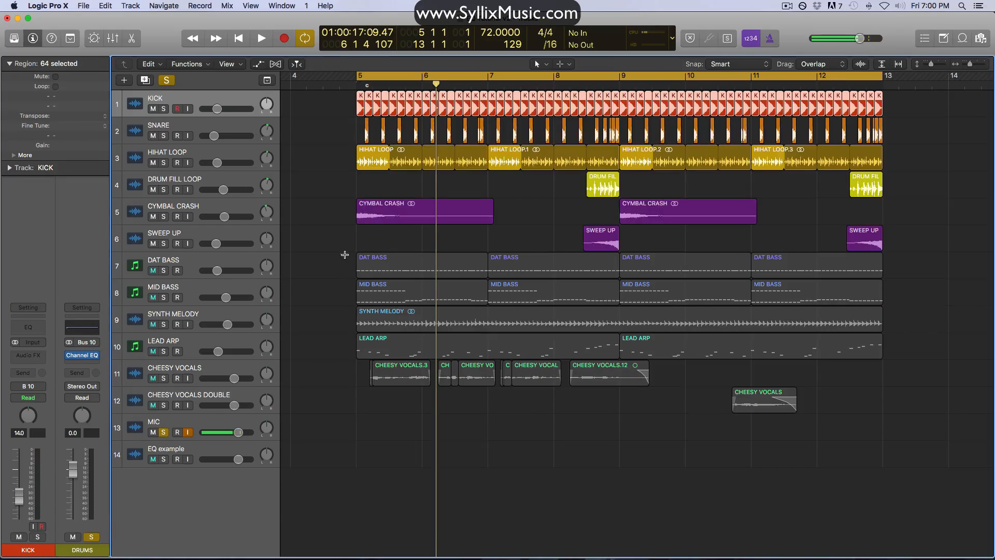
{"action": "left_click", "coordinate": [324, 267]}
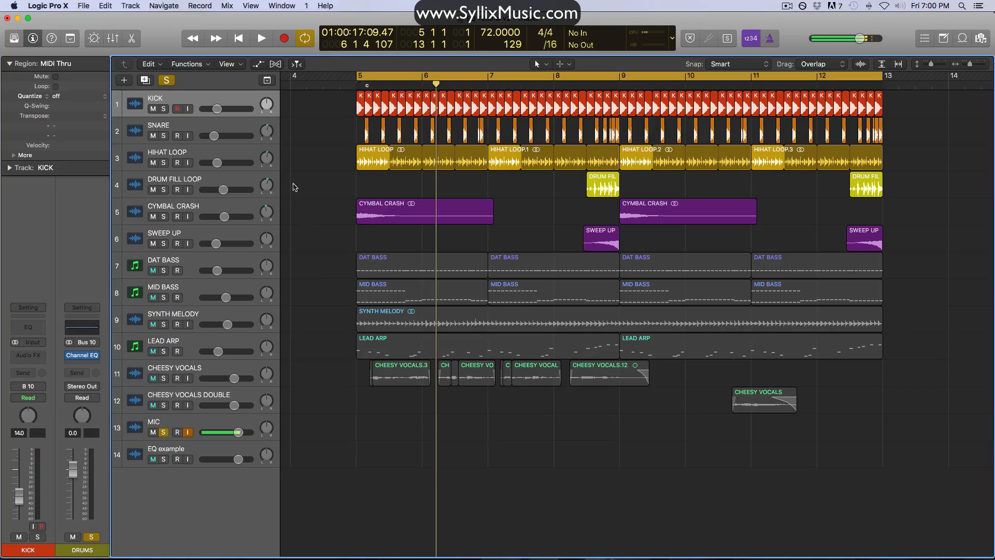
{"action": "key", "text": "space"}
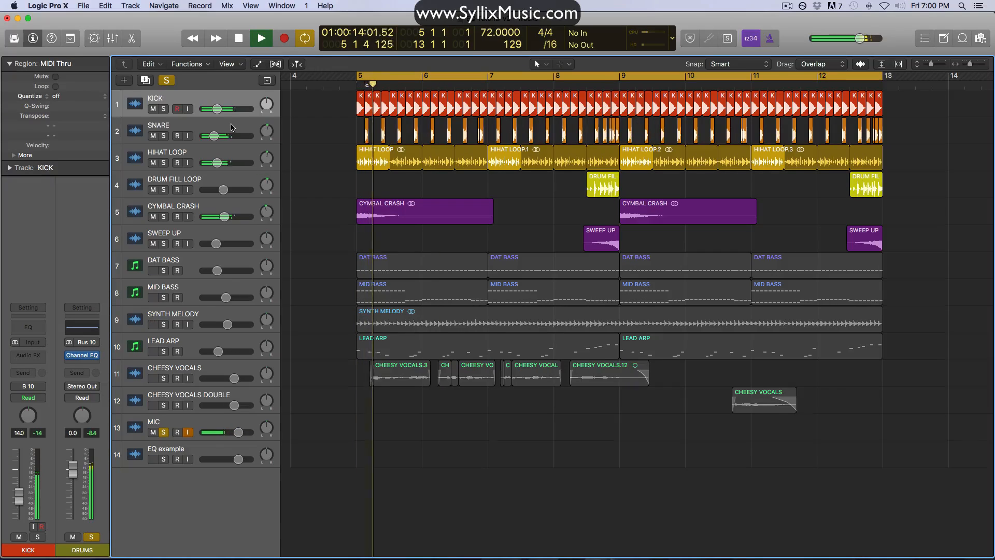
Step: Add a Channel EQ to the SNARE track, turn on its analyzer, and place the window over the lower tracks
{"action": "left_click", "coordinate": [232, 129]}
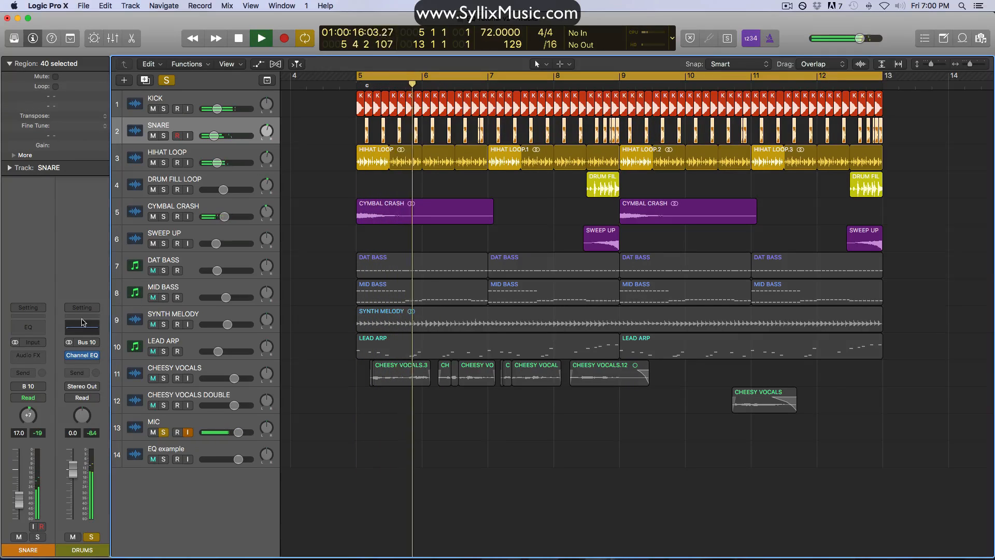
{"action": "left_click", "coordinate": [28, 327]}
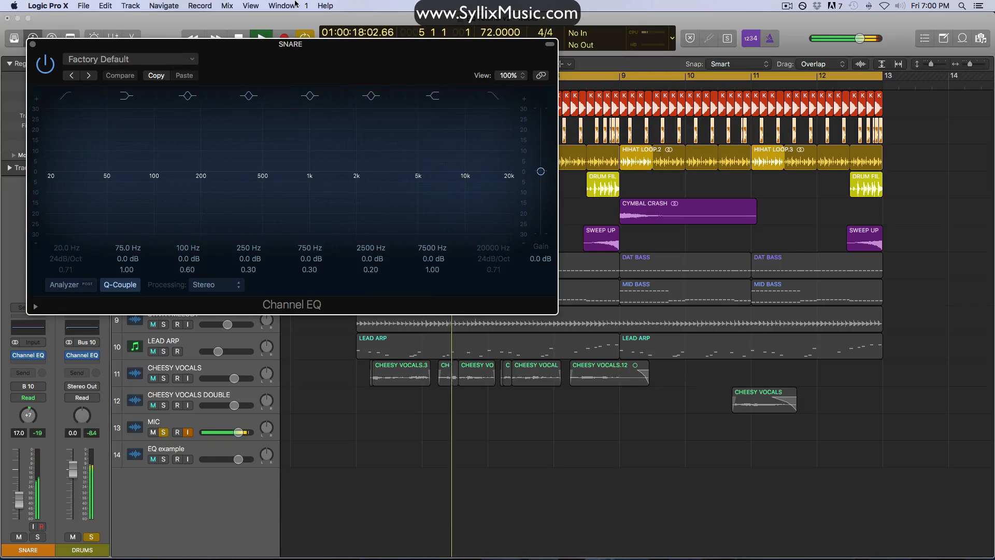
{"action": "left_click_drag", "start_coordinate": [319, 63], "coordinate": [621, 208]}
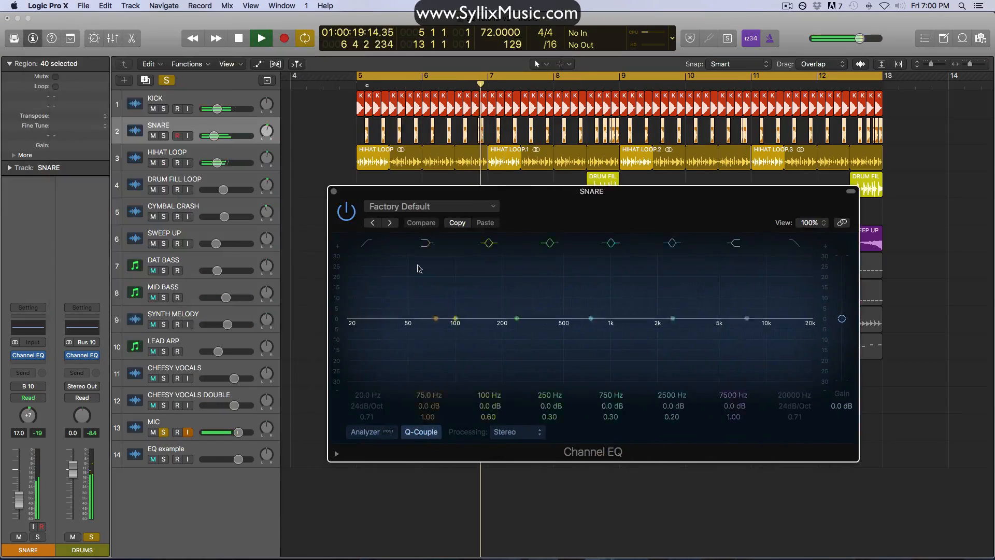
{"action": "left_click", "coordinate": [372, 432]}
{"action": "left_click_drag", "start_coordinate": [517, 193], "coordinate": [480, 180]}
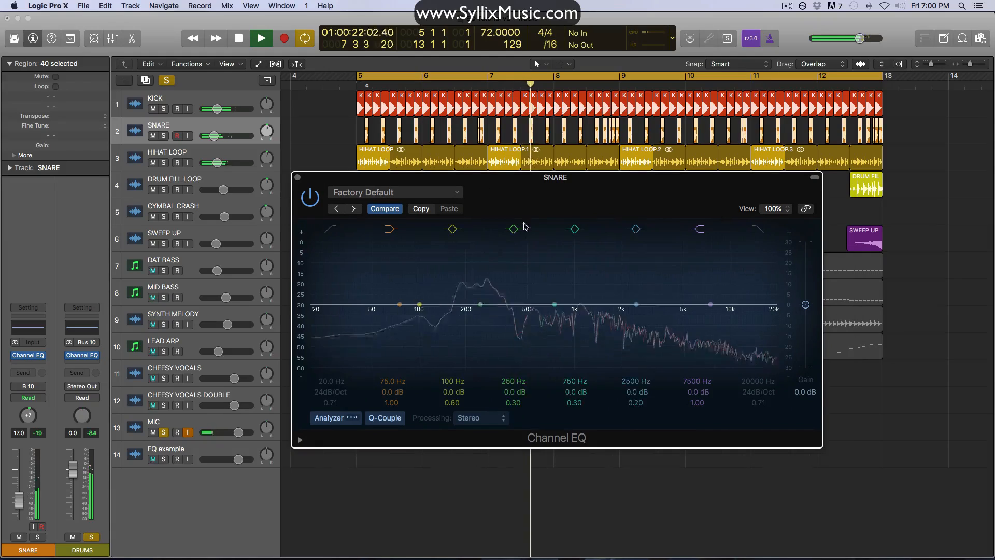
Step: Shape the SNARE EQ's 2500 Hz bell band during playback into a boost at 6300 Hz, +19.0 dB, Q 0.33
{"action": "left_click_drag", "start_coordinate": [636, 403], "coordinate": [636, 382]}
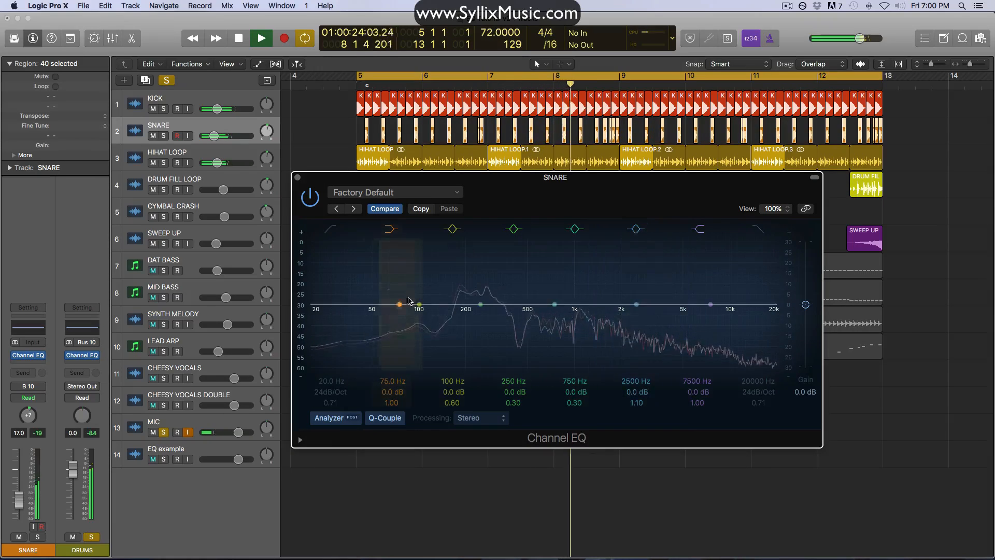
{"action": "key", "text": "space"}
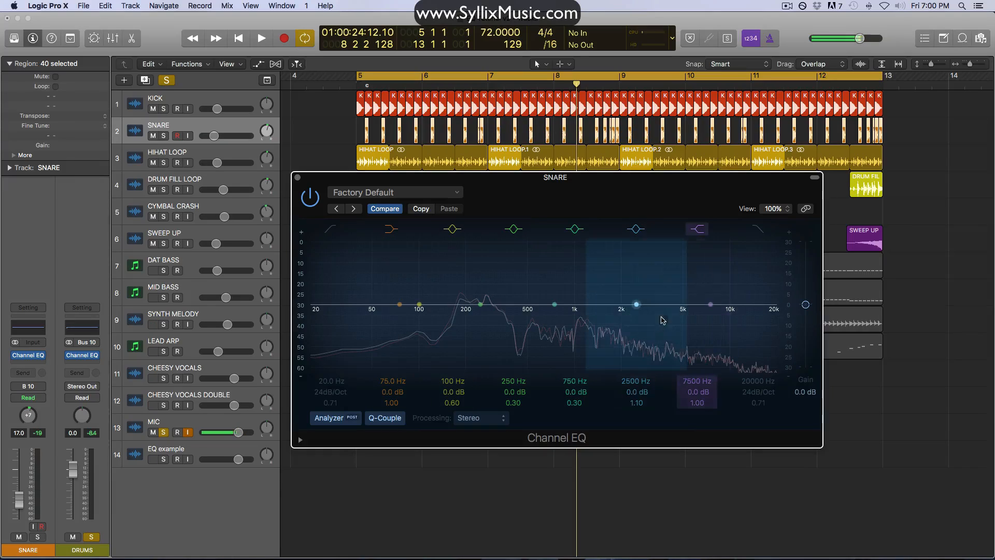
{"action": "key", "text": "space"}
{"action": "left_click_drag", "start_coordinate": [644, 296], "coordinate": [662, 264]}
{"action": "left_click_drag", "start_coordinate": [640, 403], "coordinate": [639, 429]}
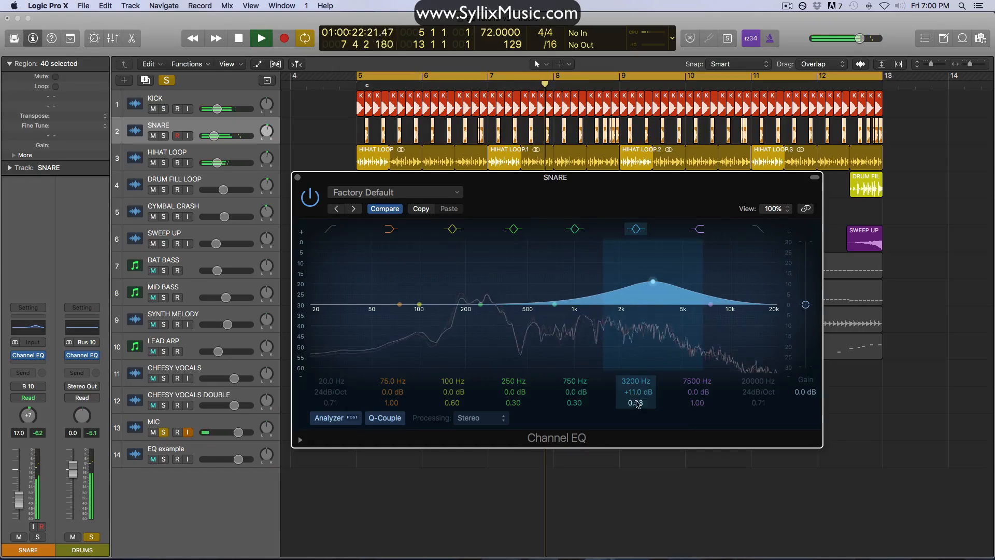
{"action": "mouse_move", "coordinate": [636, 382]}
{"action": "left_mouse_down"}
{"action": "mouse_move", "coordinate": [636, 358]}
{"action": "mouse_move", "coordinate": [637, 397]}
{"action": "left_mouse_up"}
{"action": "key", "text": "space"}
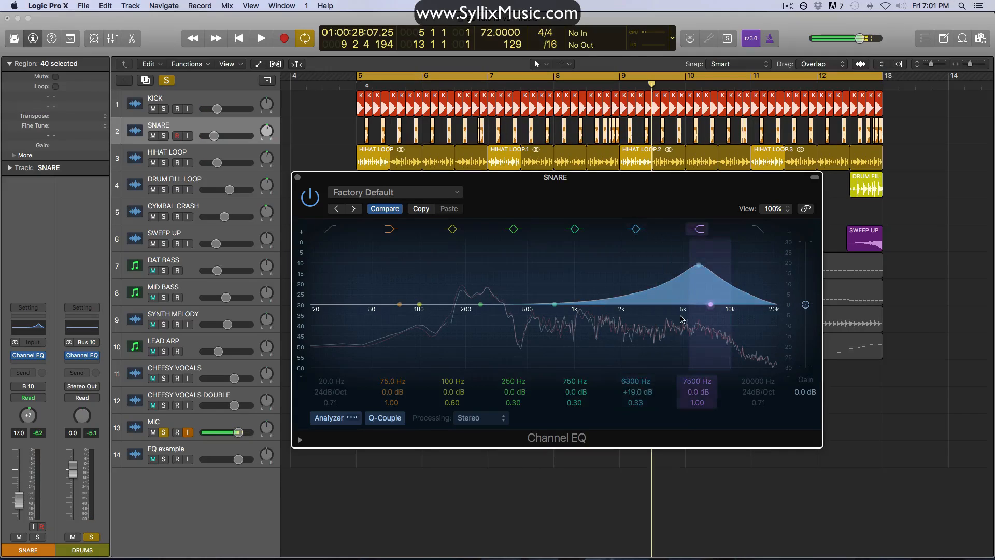
Step: Try different gains on the SNARE EQ's 6300 Hz band, such as +15.0 dB, and settle on +5.5 dB during playback
{"action": "left_click_drag", "start_coordinate": [652, 393], "coordinate": [652, 441]}
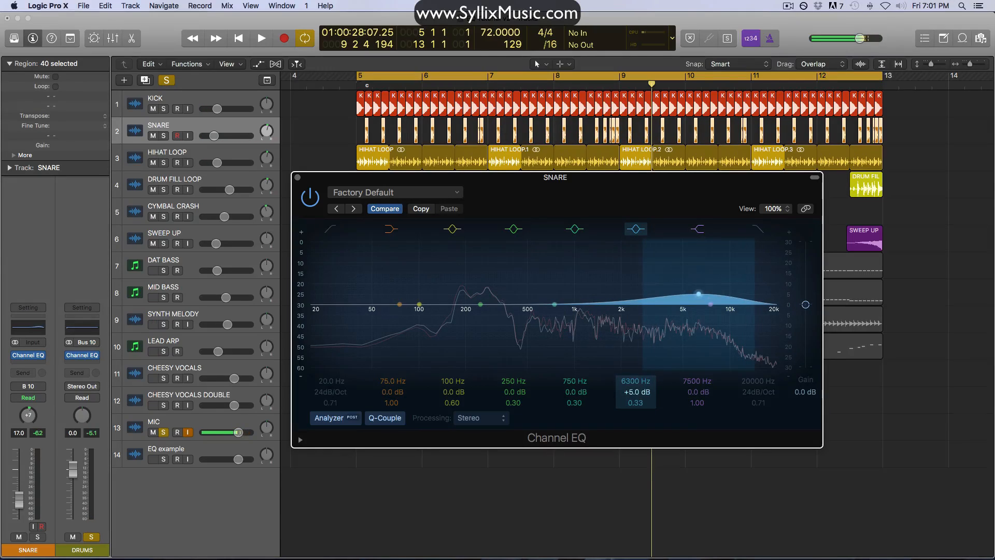
{"action": "left_click_drag", "start_coordinate": [643, 397], "coordinate": [642, 363]}
{"action": "key", "text": "space"}
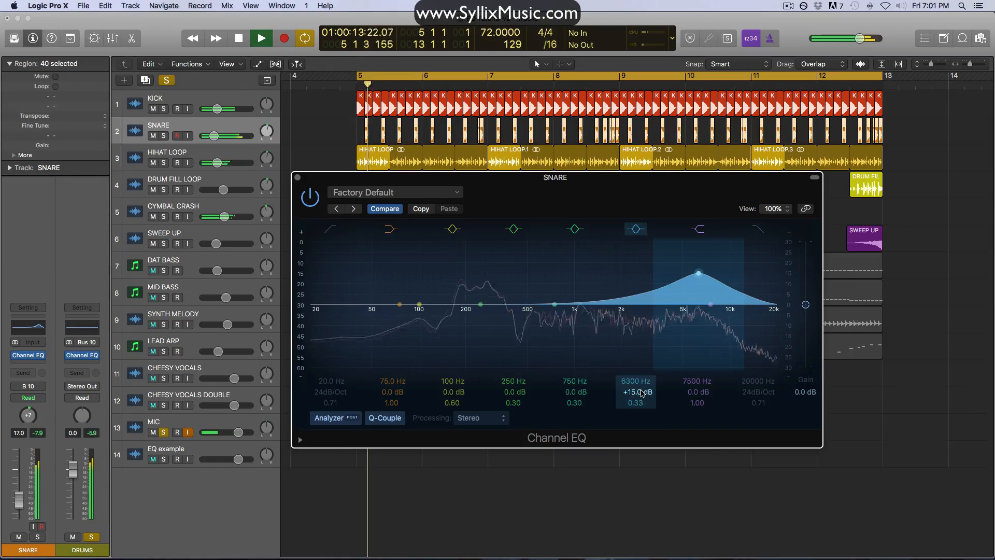
{"action": "left_click_drag", "start_coordinate": [643, 398], "coordinate": [642, 430]}
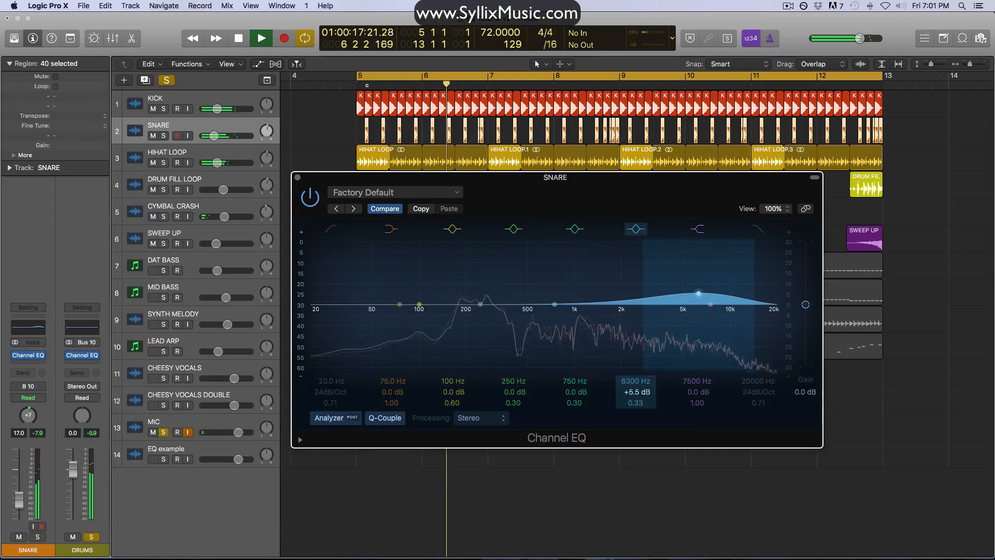
{"action": "key", "text": "space"}
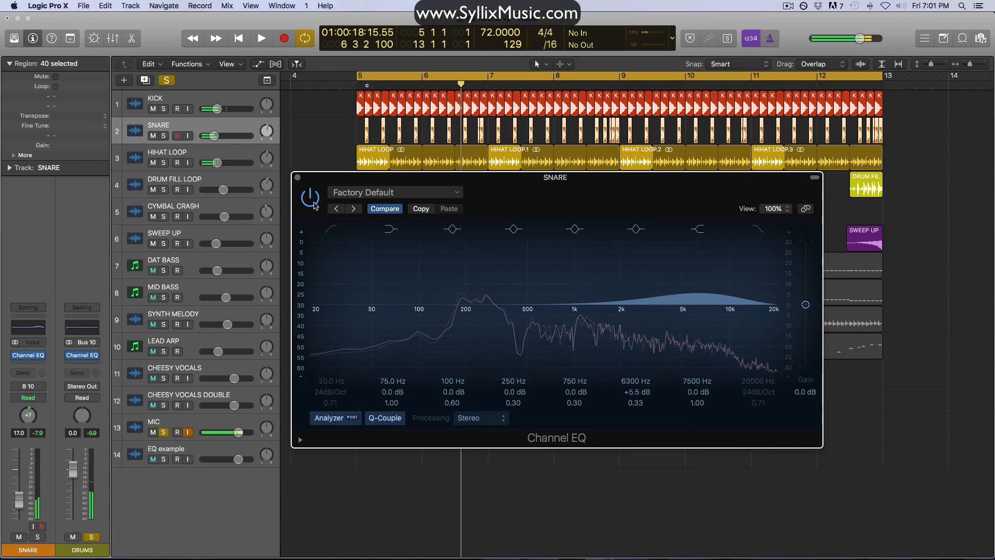
Step: Play the drums and switch the SNARE Channel EQ off and on again to compare the sound
{"action": "key", "text": "space"}
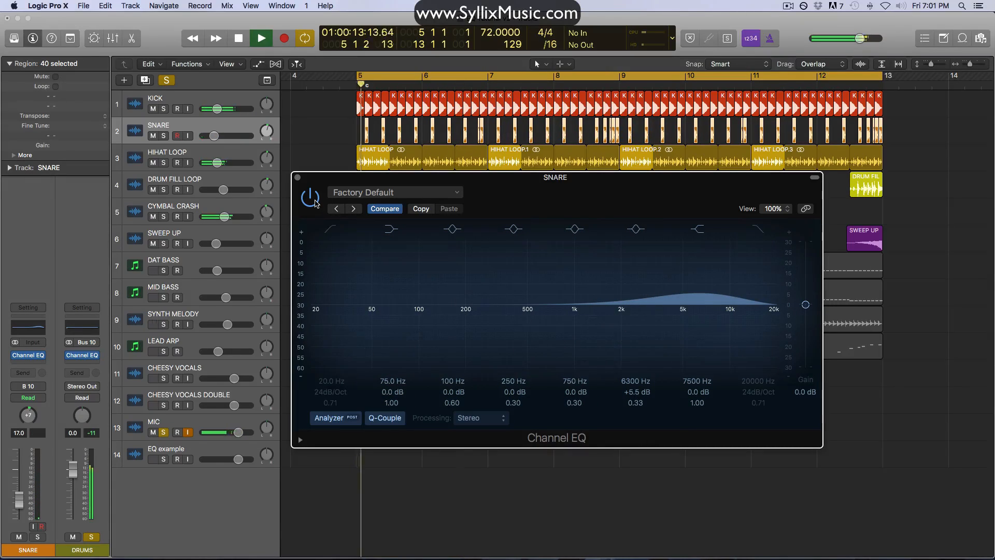
{"action": "left_click", "coordinate": [315, 203]}
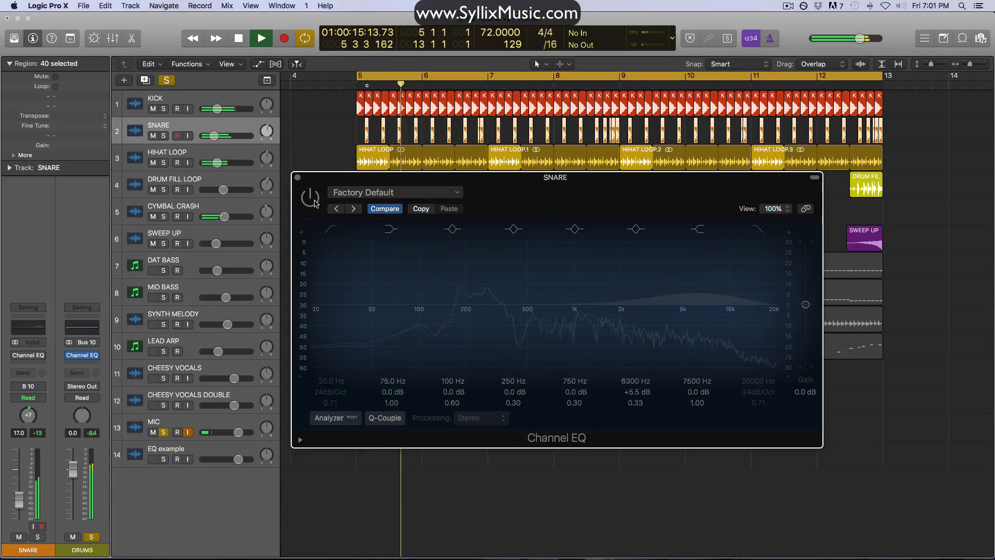
{"action": "left_click", "coordinate": [315, 202]}
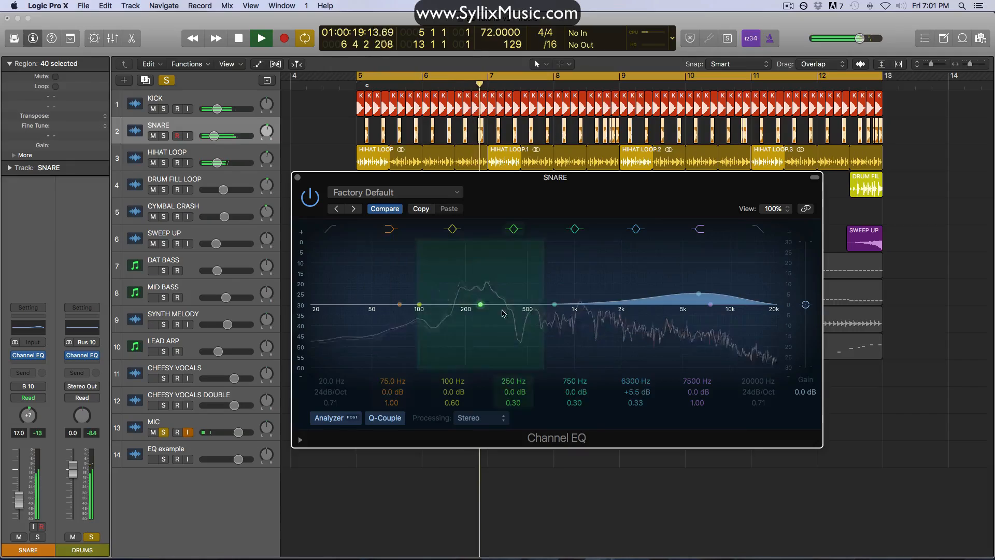
Step: Set the SNARE EQ's high bell band to 6000 Hz, +5.5 dB, and its 750 Hz band to 2250 Hz, +3.0 dB
{"action": "mouse_move", "coordinate": [642, 389]}
{"action": "left_mouse_down"}
{"action": "mouse_move", "coordinate": [642, 400]}
{"action": "mouse_move", "coordinate": [635, 383]}
{"action": "left_mouse_up"}
{"action": "left_click_drag", "start_coordinate": [567, 318], "coordinate": [568, 315]}
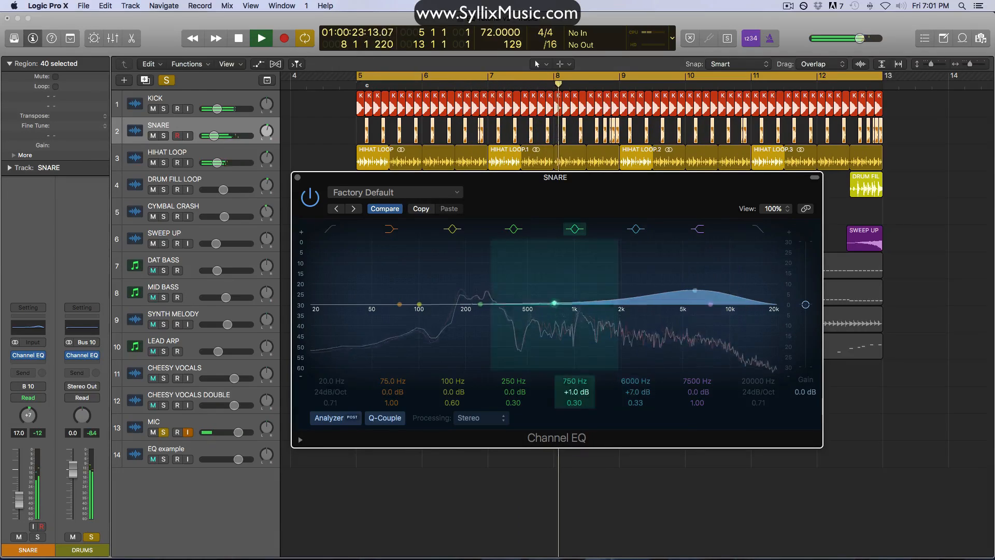
{"action": "left_click_drag", "start_coordinate": [556, 276], "coordinate": [711, 280]}
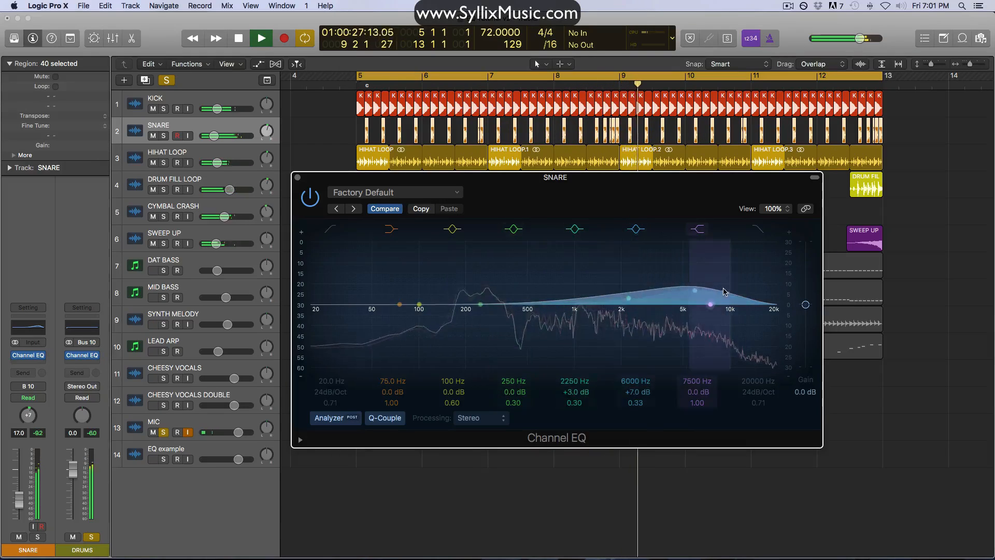
{"action": "left_click_drag", "start_coordinate": [643, 392], "coordinate": [646, 397]}
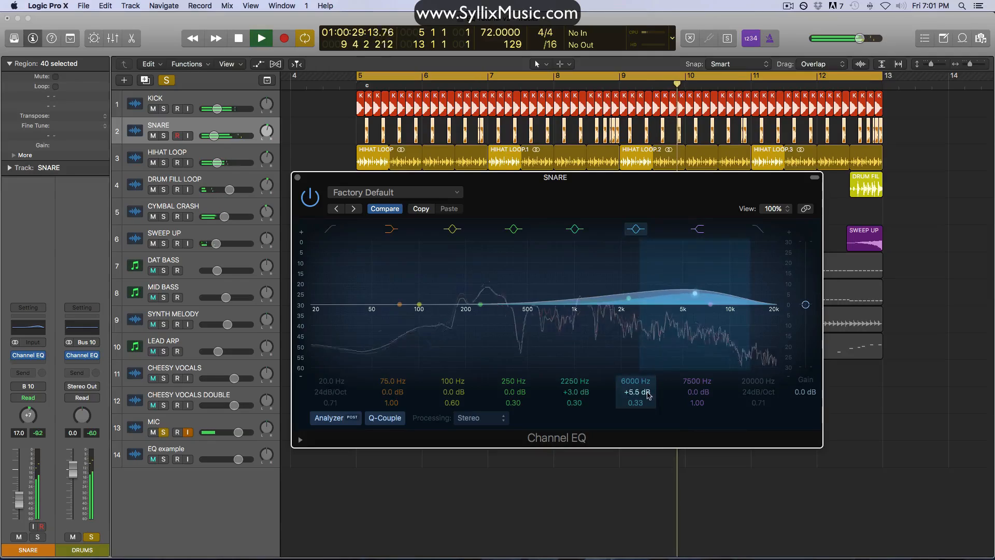
Step: Stop playback and close the SNARE EQ window, and select the HIHAT LOOP track
{"action": "key", "text": "space"}
{"action": "left_click", "coordinate": [297, 177]}
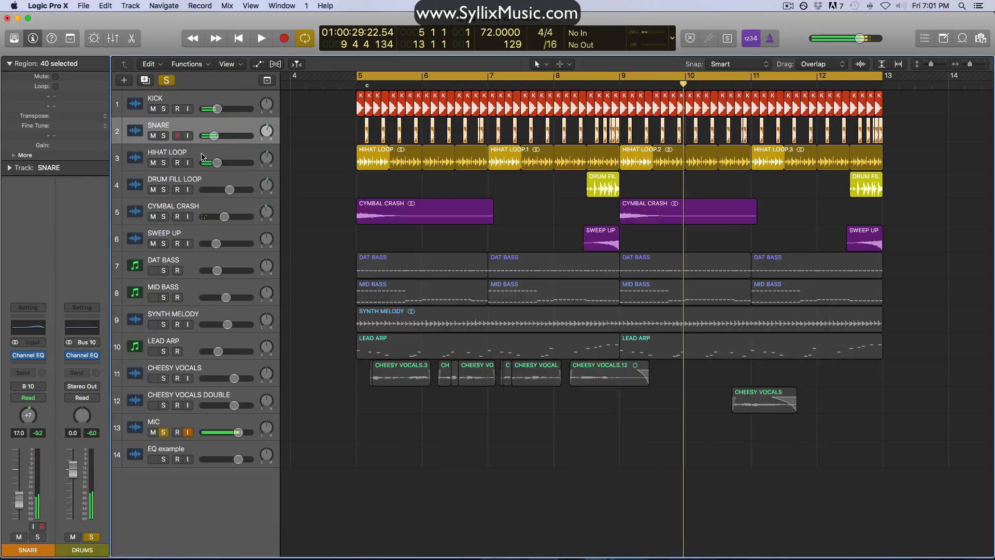
{"action": "left_click", "coordinate": [510, 170]}
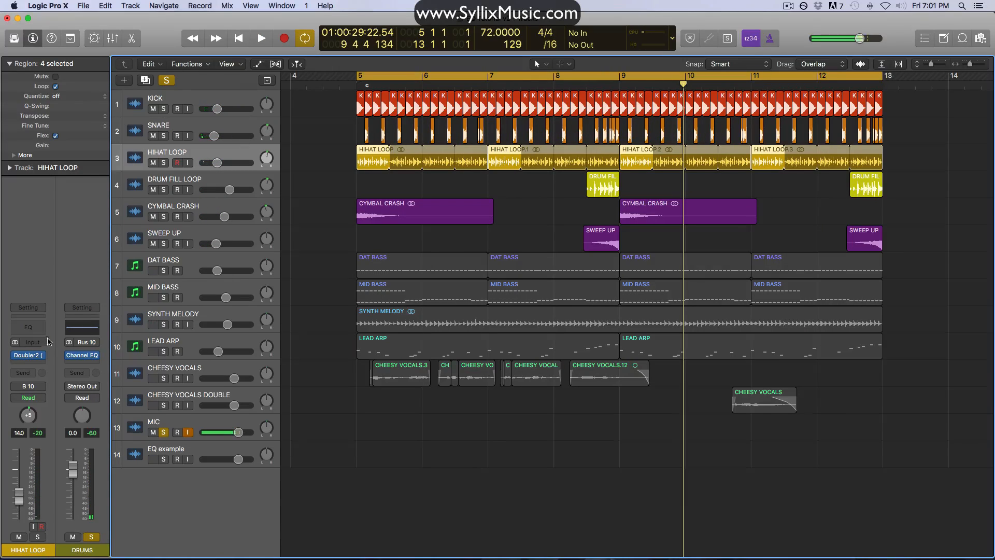
Step: Play the drums and add a Channel EQ to the HIHAT LOOP track, moving its window clear of the track headers
{"action": "key", "text": "space"}
{"action": "left_click", "coordinate": [28, 327]}
{"action": "left_click_drag", "start_coordinate": [266, 44], "coordinate": [490, 137]}
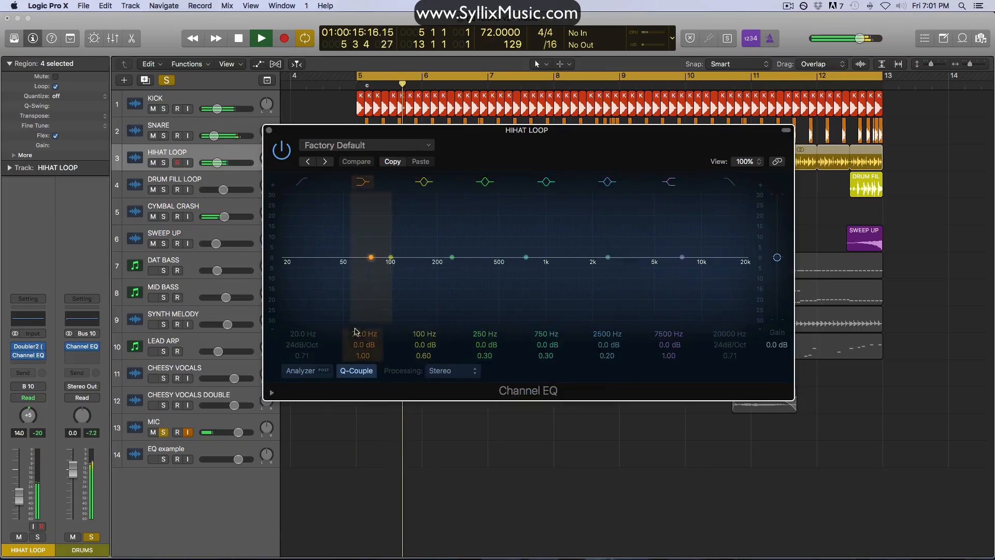
Step: Stop playback, solo the HIHAT LOOP track instead of the DRUMS bus, and play it on its own
{"action": "left_click", "coordinate": [165, 163]}
{"action": "left_click", "coordinate": [164, 163]}
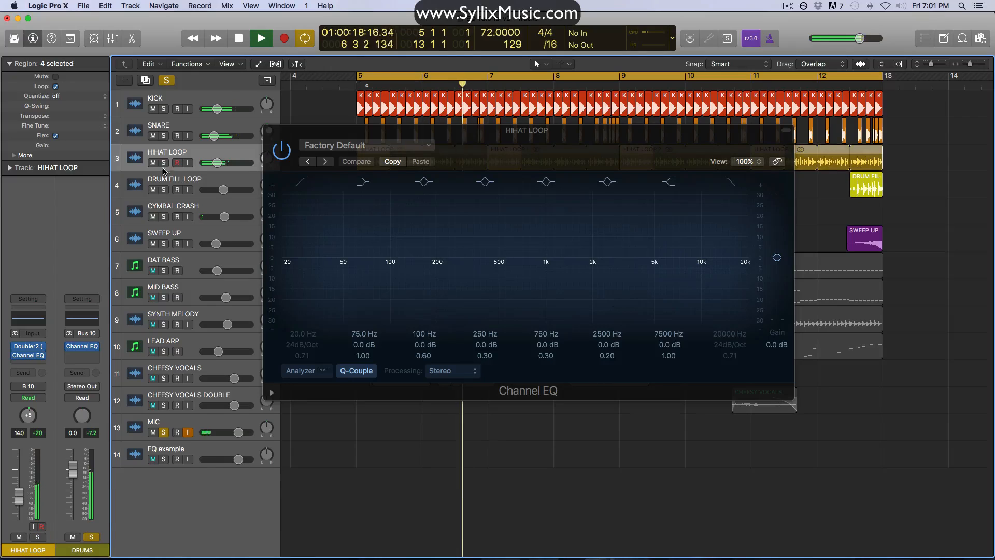
{"action": "key", "text": "space"}
{"action": "left_click", "coordinate": [93, 537]}
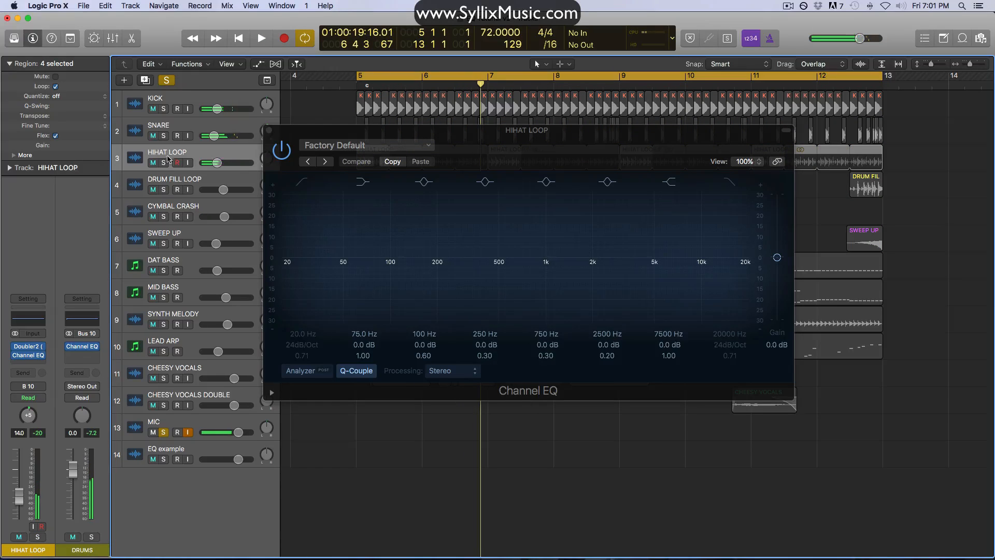
{"action": "left_click", "coordinate": [163, 164]}
{"action": "key", "text": "space"}
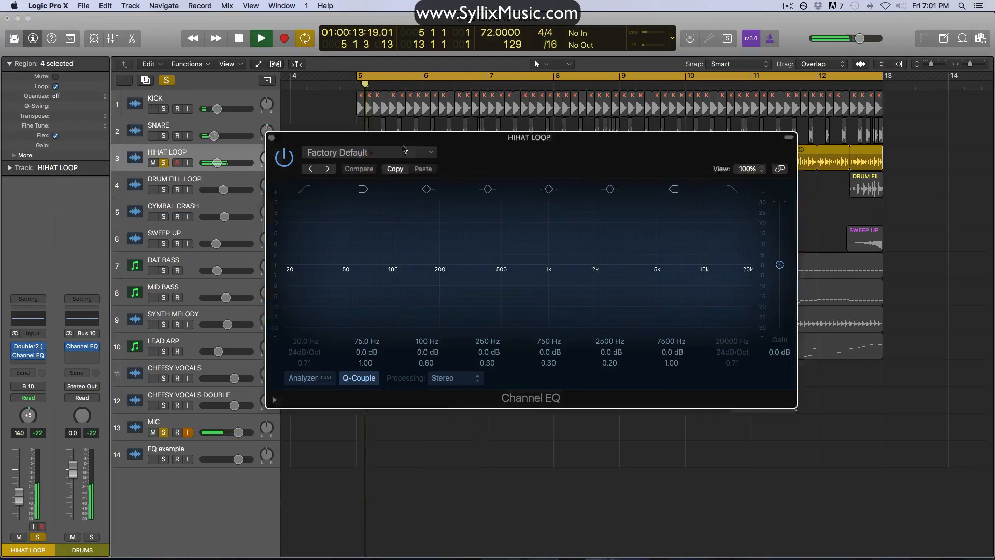
Step: Turn on the analyzer in the HIHAT LOOP Channel EQ and reposition its window
{"action": "left_click_drag", "start_coordinate": [398, 132], "coordinate": [480, 229]}
{"action": "left_click", "coordinate": [390, 468]}
{"action": "left_click_drag", "start_coordinate": [535, 251], "coordinate": [455, 188]}
Step: Try a high-cut filter on the HIHAT LOOP at 220 Hz and at 350 Hz with a 48 dB/Oct slope, and turn it off
{"action": "left_click", "coordinate": [732, 289]}
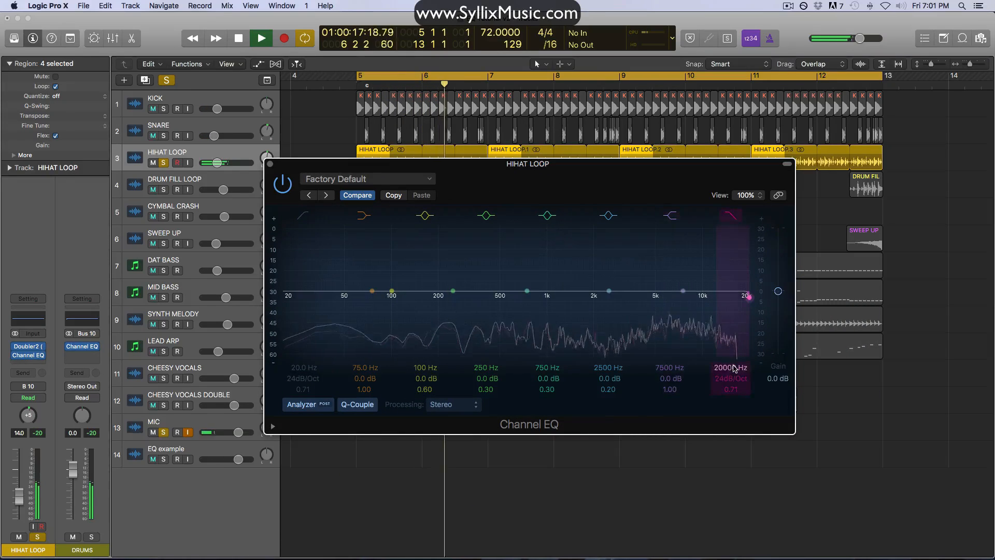
{"action": "left_click_drag", "start_coordinate": [733, 369], "coordinate": [733, 467]}
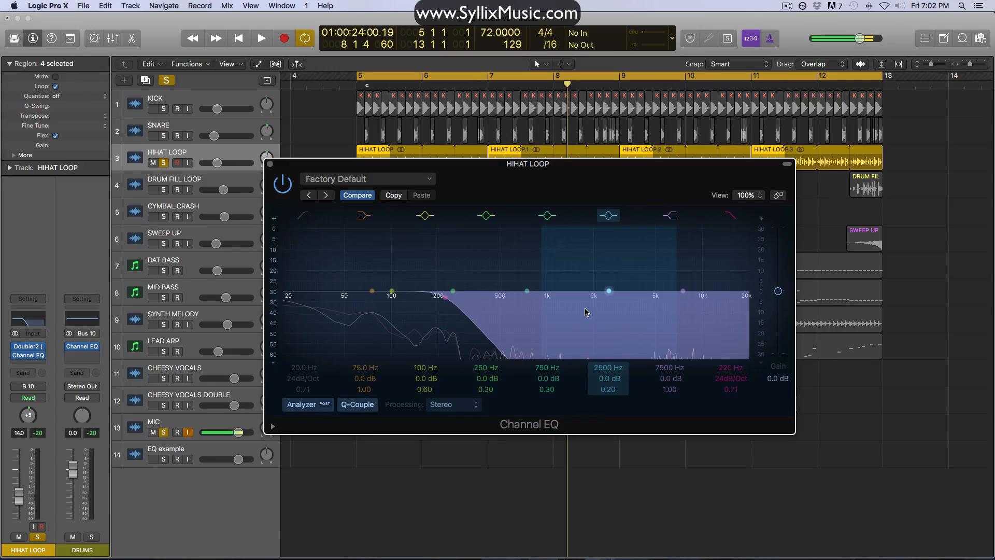
{"action": "key", "text": "space"}
{"action": "left_click", "coordinate": [730, 368]}
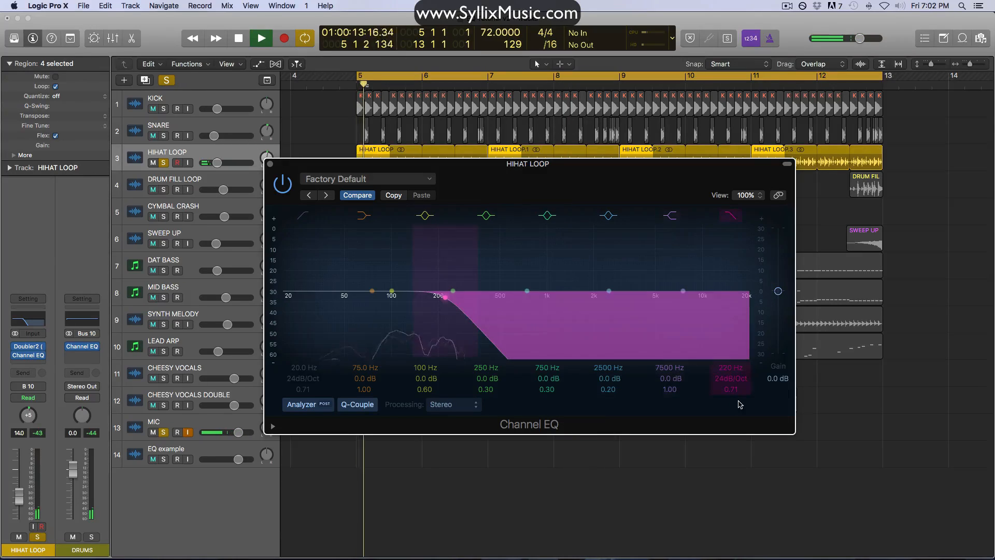
{"action": "mouse_move", "coordinate": [732, 369]}
{"action": "left_mouse_down"}
{"action": "mouse_move", "coordinate": [732, 349]}
{"action": "mouse_move", "coordinate": [737, 378]}
{"action": "mouse_move", "coordinate": [737, 367]}
{"action": "left_mouse_up"}
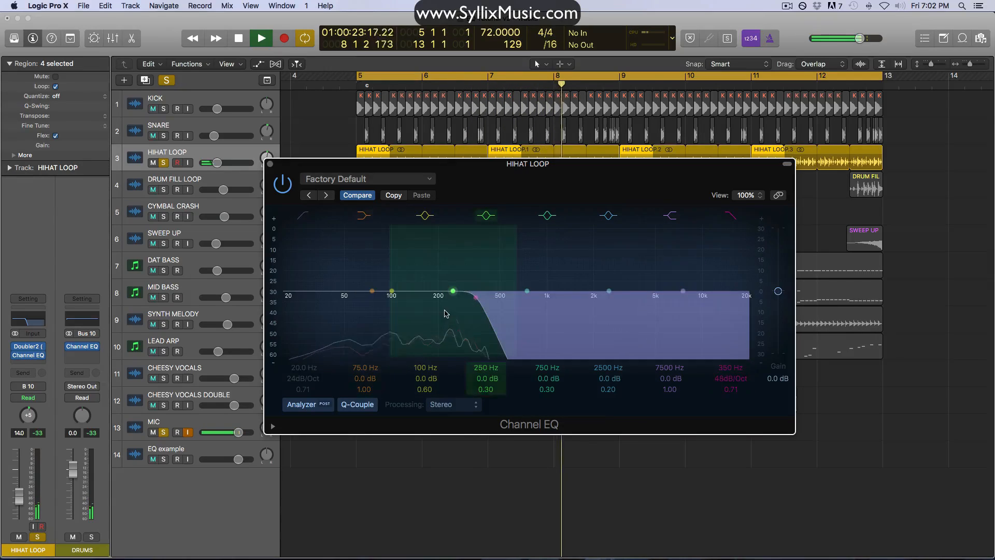
{"action": "left_click", "coordinate": [730, 215]}
Step: Enable the HIHAT LOOP EQ's low-cut filter at 320 Hz and set its high shelf to 9300 Hz, +4.5 dB
{"action": "left_click", "coordinate": [304, 215]}
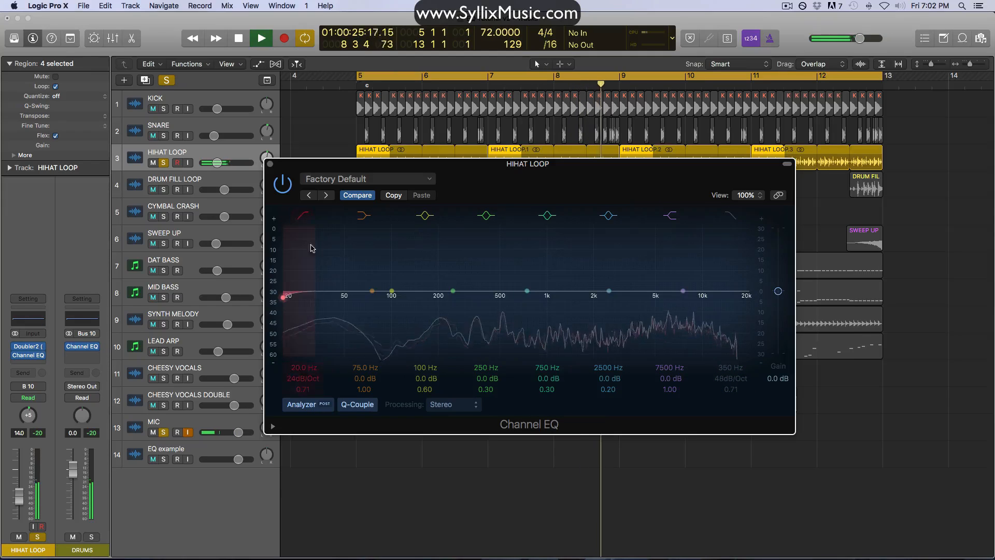
{"action": "left_click_drag", "start_coordinate": [310, 371], "coordinate": [309, 344]}
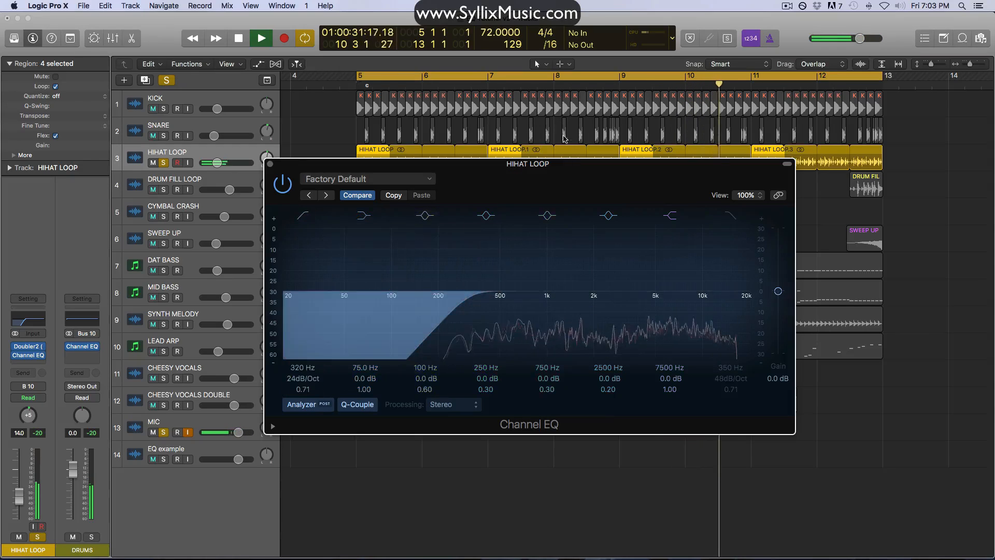
{"action": "left_click_drag", "start_coordinate": [565, 166], "coordinate": [572, 166]}
{"action": "left_click_drag", "start_coordinate": [717, 276], "coordinate": [731, 263]}
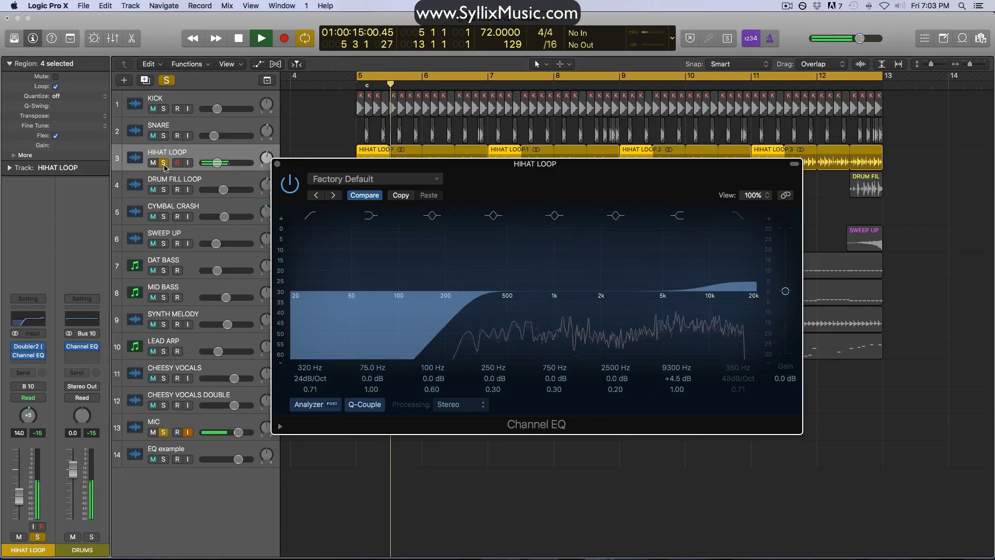
Step: Stop playback, solo the DRUMS bus instead of the HIHAT LOOP track, and play all the drums
{"action": "key", "text": "space"}
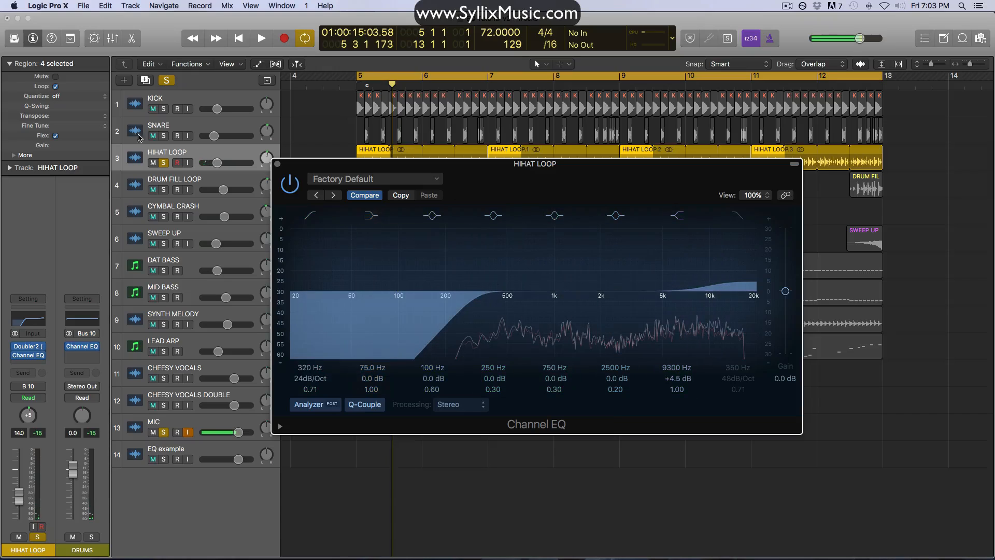
{"action": "left_click", "coordinate": [163, 162]}
{"action": "left_click", "coordinate": [92, 537]}
{"action": "key", "text": "space"}
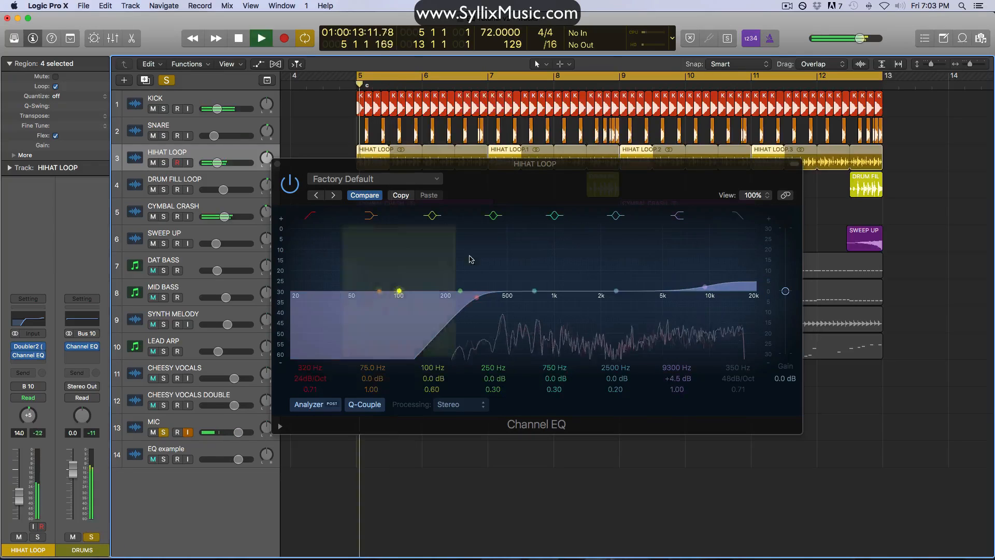
Step: Switch the HIHAT LOOP EQ off and on twice to compare the sound, stop playback and close its window
{"action": "left_click", "coordinate": [289, 184]}
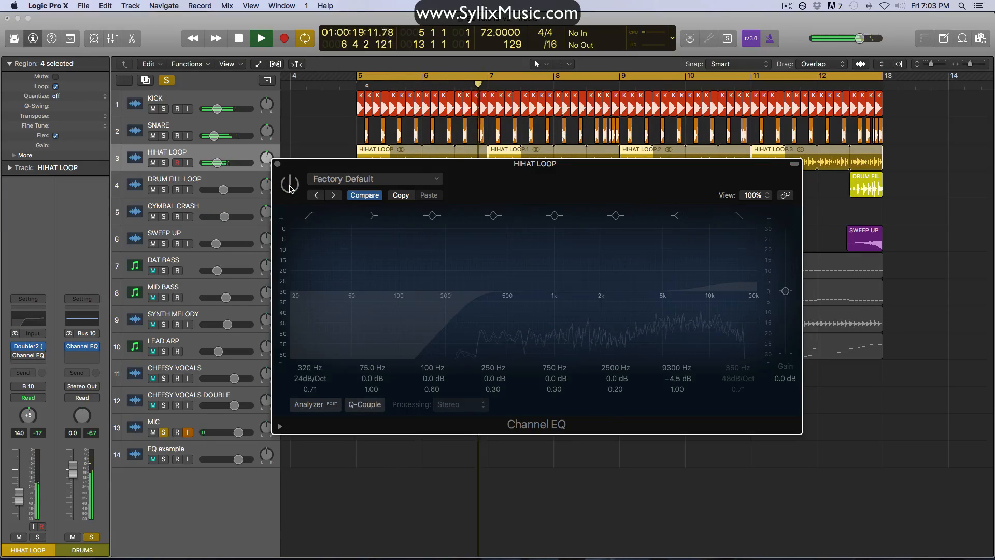
{"action": "left_click", "coordinate": [290, 184]}
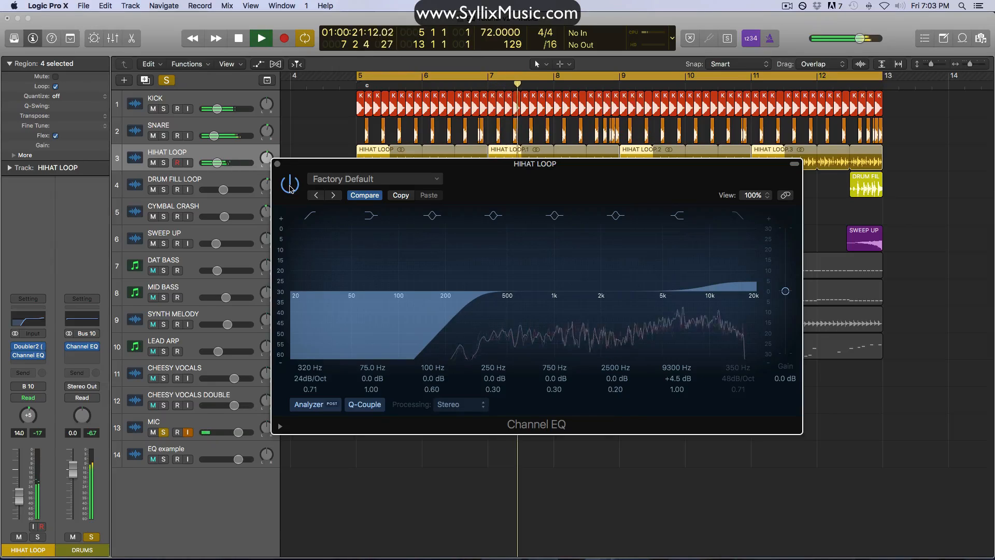
{"action": "left_click", "coordinate": [291, 185]}
{"action": "left_click", "coordinate": [289, 184]}
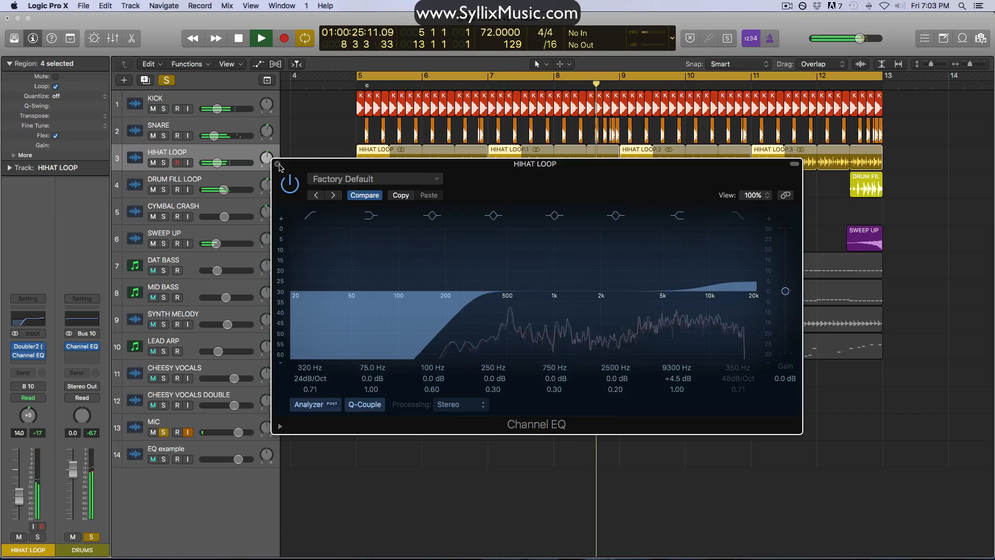
{"action": "key", "text": "space"}
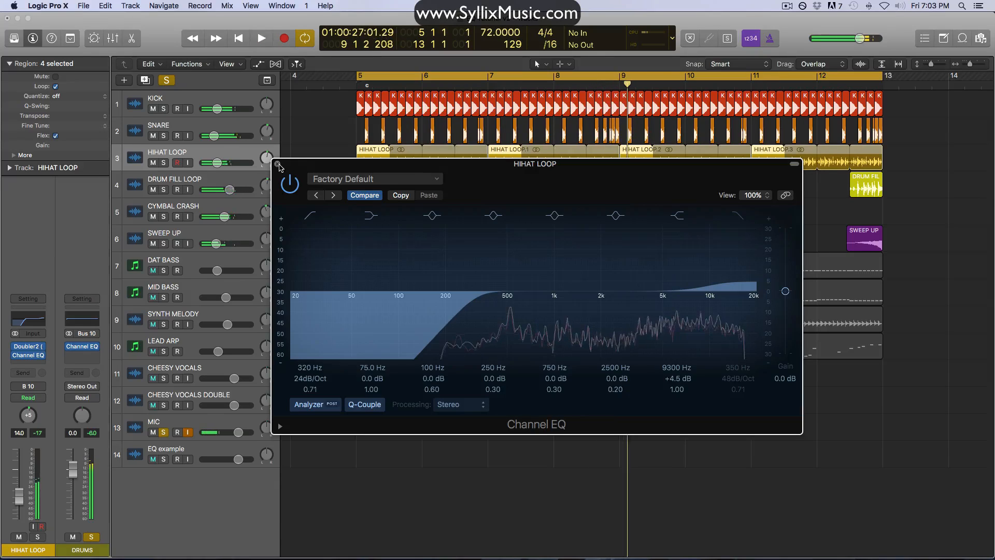
{"action": "left_click", "coordinate": [277, 164]}
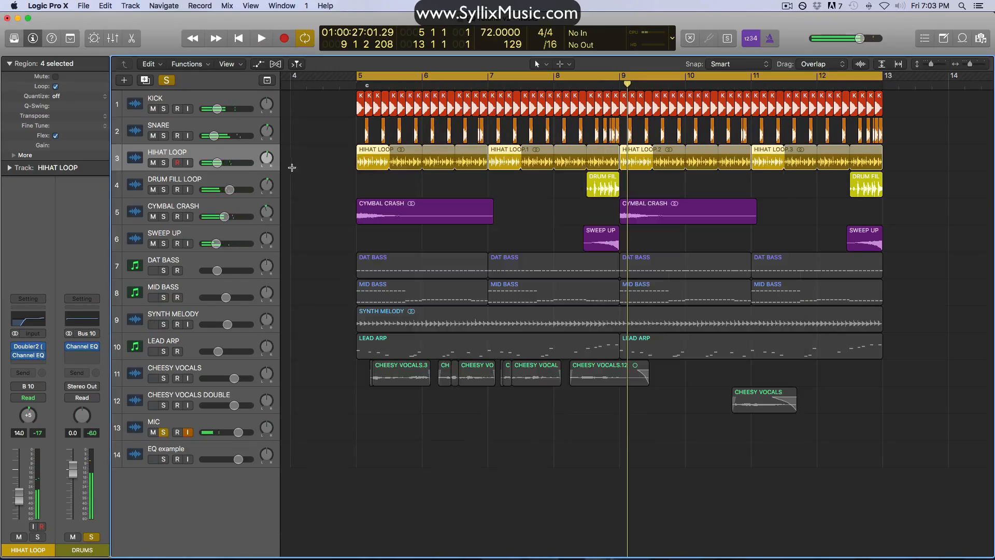
{"action": "left_click", "coordinate": [321, 208]}
{"action": "left_click", "coordinate": [224, 207]}
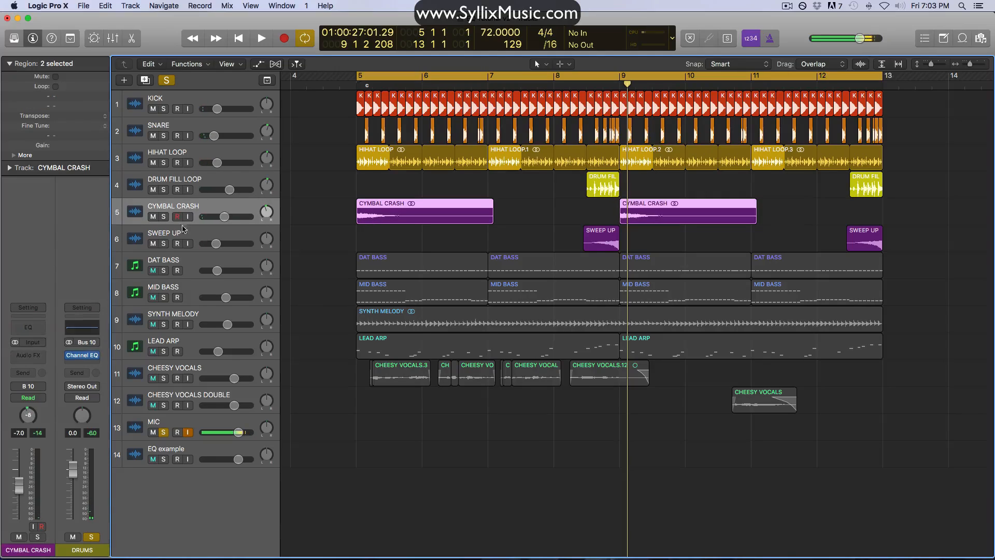
{"action": "left_click", "coordinate": [209, 232]}
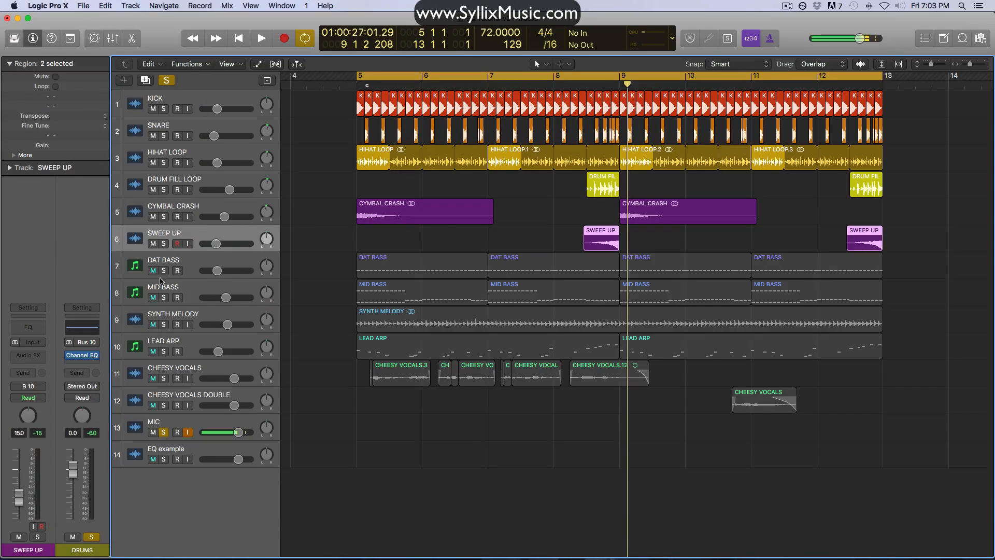
Step: Add a Channel EQ to the KICK track with a +3.0 dB boost at 3600 Hz, Q 1.70, and close its window
{"action": "left_click", "coordinate": [205, 100]}
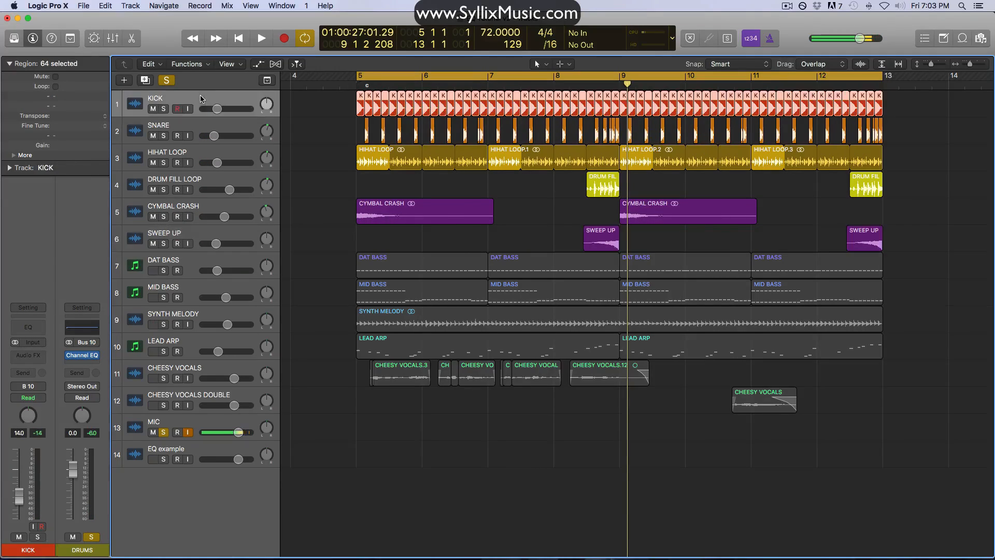
{"action": "left_click", "coordinate": [32, 328]}
{"action": "left_click_drag", "start_coordinate": [335, 233], "coordinate": [374, 239]}
{"action": "mouse_move", "coordinate": [396, 142]}
{"action": "left_mouse_down"}
{"action": "mouse_move", "coordinate": [417, 141]}
{"action": "mouse_move", "coordinate": [401, 144]}
{"action": "left_mouse_up"}
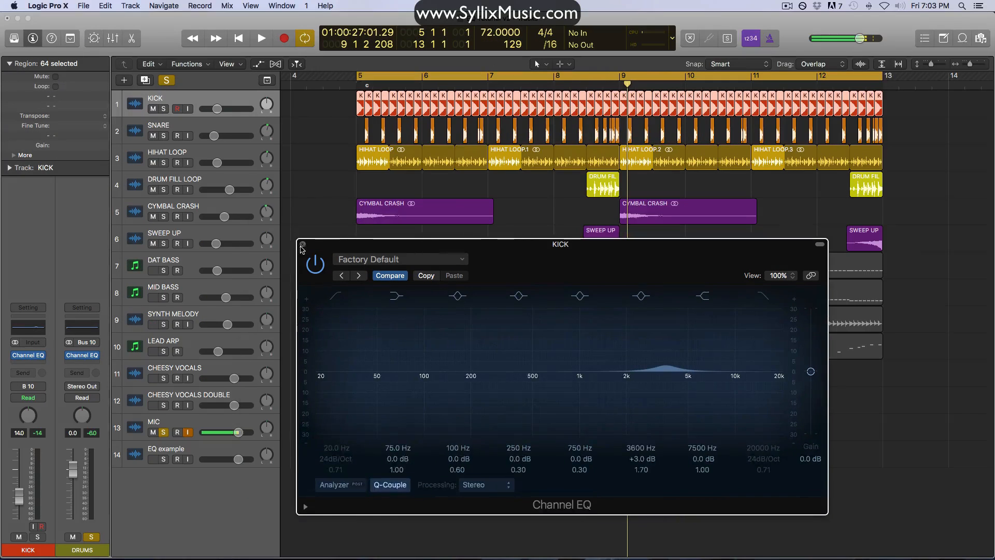
{"action": "left_click", "coordinate": [303, 244]}
Step: Open the SNARE track's Channel EQ, play the drums and enable its low-cut filter at 81 Hz
{"action": "left_click", "coordinate": [275, 133]}
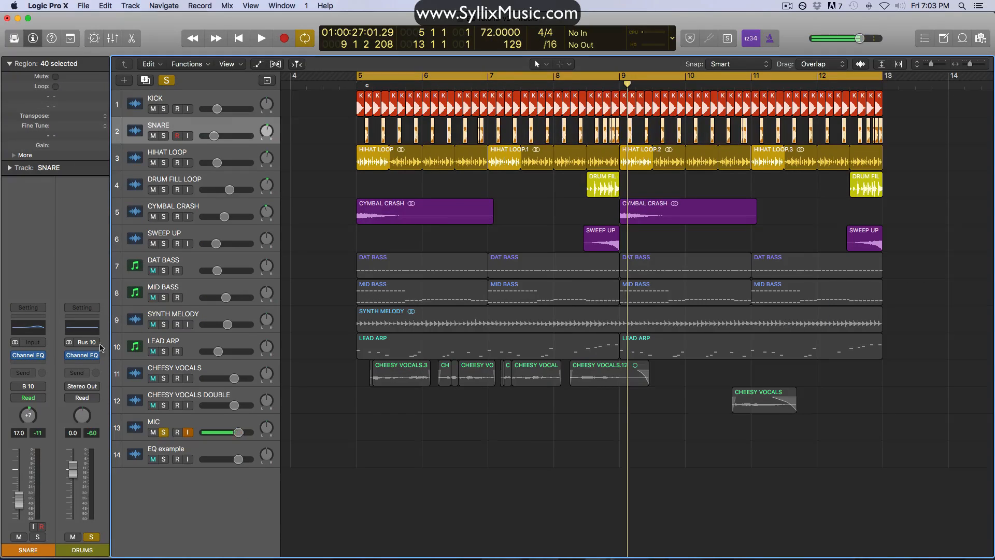
{"action": "left_click", "coordinate": [28, 329]}
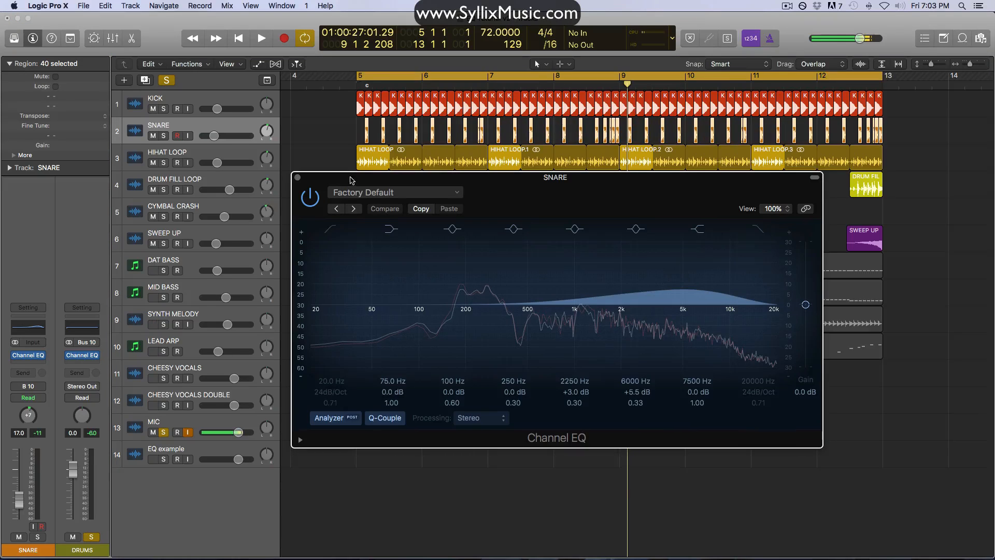
{"action": "left_click_drag", "start_coordinate": [332, 177], "coordinate": [380, 180]}
{"action": "key", "text": "space"}
{"action": "left_click", "coordinate": [386, 233]}
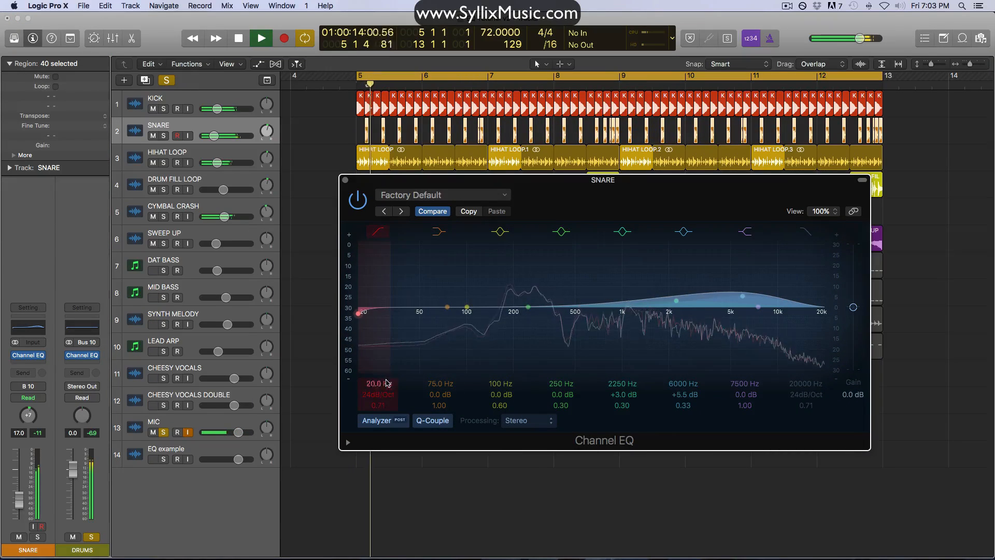
{"action": "mouse_move", "coordinate": [391, 385]}
{"action": "left_mouse_down"}
{"action": "mouse_move", "coordinate": [390, 355]}
{"action": "mouse_move", "coordinate": [392, 382]}
{"action": "left_mouse_up"}
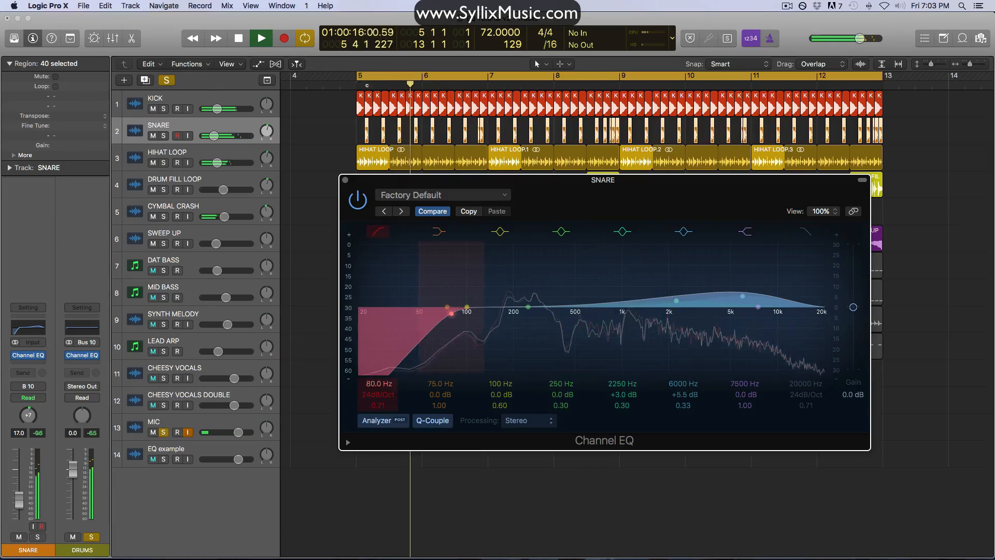
Step: Try a 48 dB/Oct high-cut filter at 112 Hz on the SNARE, and solo the SNARE instead of the DRUMS bus
{"action": "left_click", "coordinate": [806, 232]}
{"action": "left_click_drag", "start_coordinate": [802, 397], "coordinate": [808, 504]}
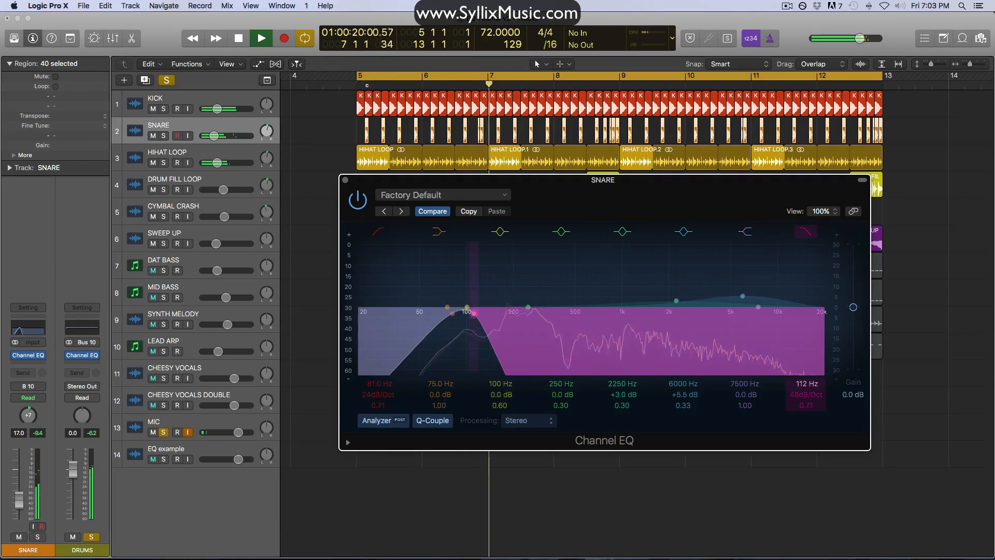
{"action": "left_click", "coordinate": [91, 537]}
{"action": "left_click", "coordinate": [38, 537]}
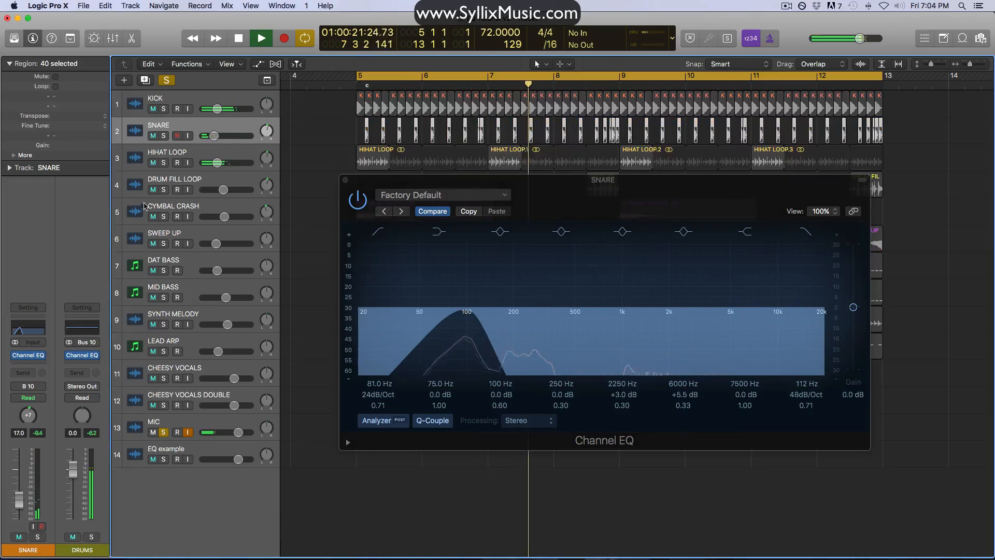
Step: Return the SNARE's high-cut filter to 20000 Hz and disable it, set the low cut to 90 Hz, and close the EQ
{"action": "left_click_drag", "start_coordinate": [806, 384], "coordinate": [817, 296]}
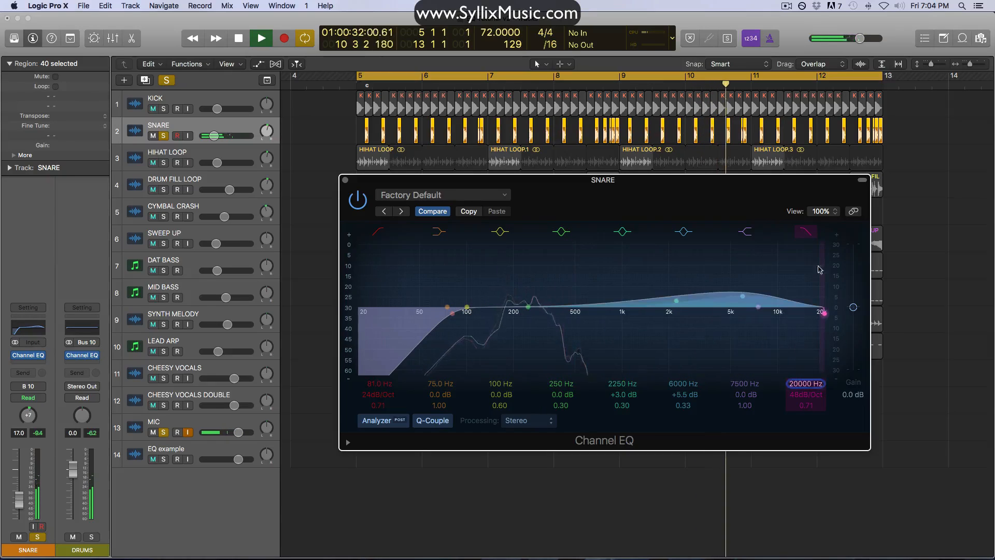
{"action": "left_click", "coordinate": [808, 232]}
{"action": "left_click_drag", "start_coordinate": [386, 386], "coordinate": [386, 383]}
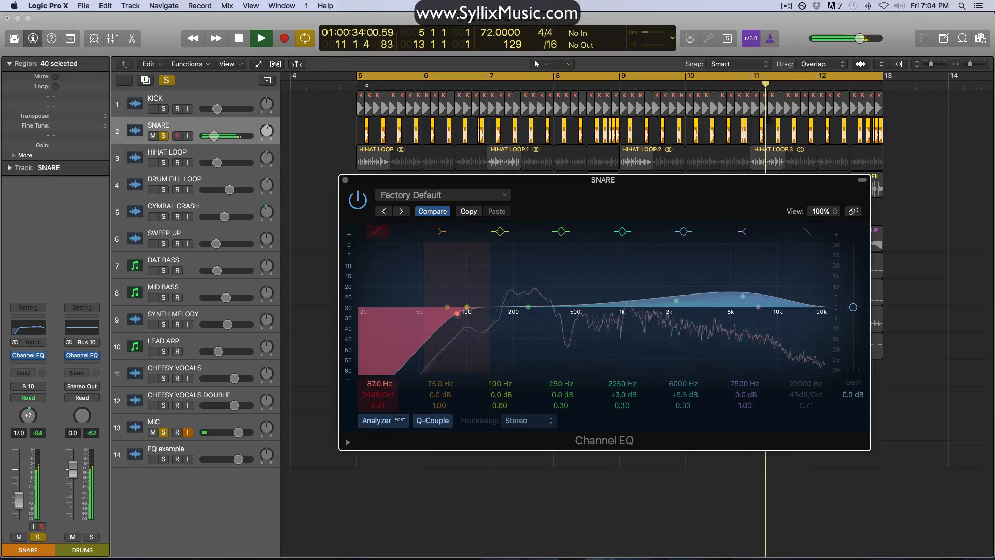
{"action": "left_click", "coordinate": [345, 180]}
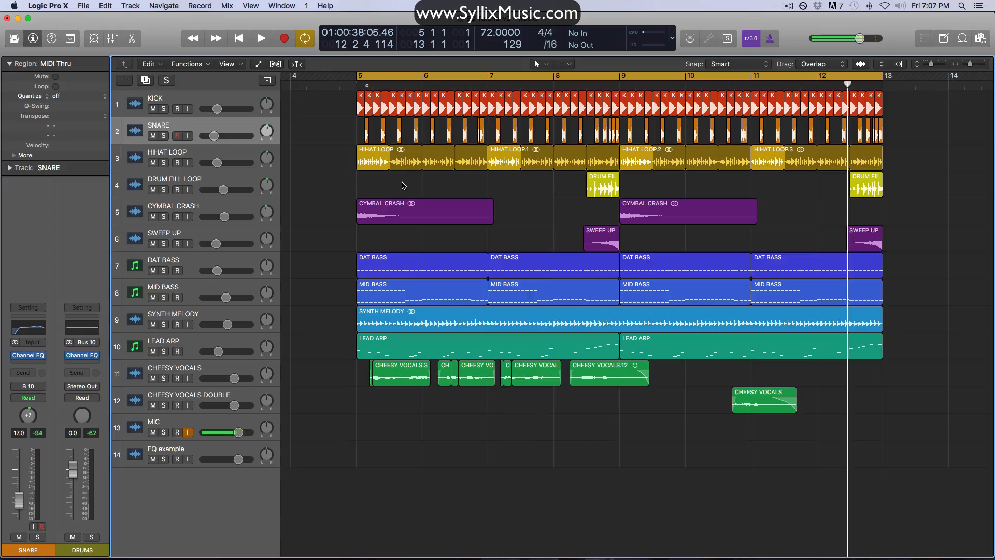
Step: Play the full mix, raise the SNARE EQ's 7500 Hz high shelf to +3.0 dB, and close its window
{"action": "key", "text": "space"}
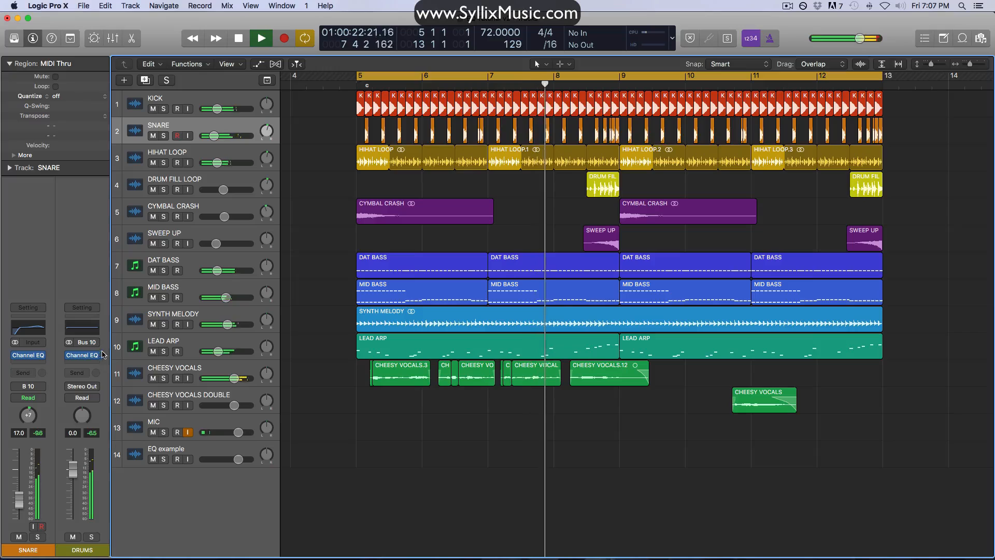
{"action": "left_click", "coordinate": [35, 329]}
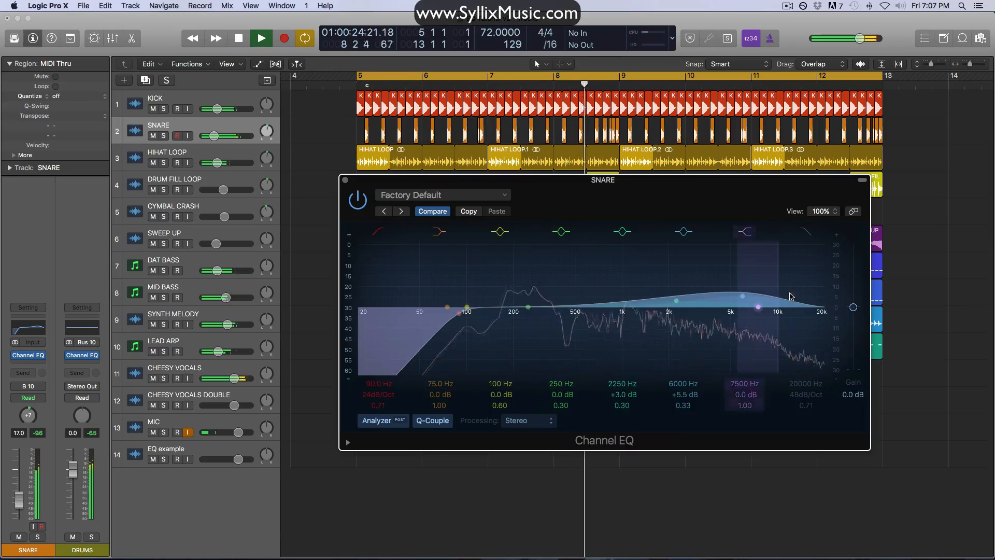
{"action": "left_click_drag", "start_coordinate": [791, 293], "coordinate": [791, 287]}
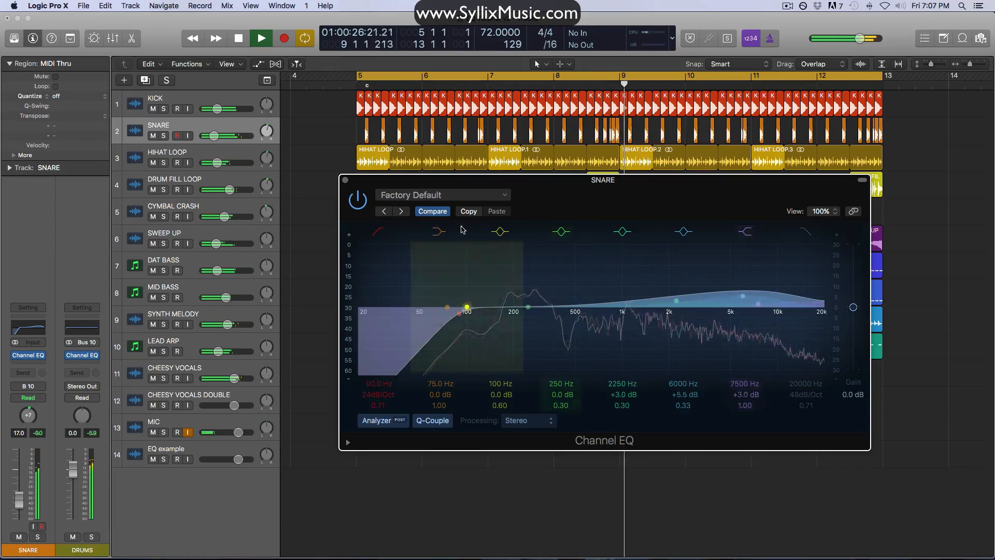
{"action": "left_click", "coordinate": [345, 180]}
Step: Set the HIHAT LOOP EQ's high shelf to 5400 Hz, +7.0 dB, close its window and stop playback
{"action": "left_click", "coordinate": [204, 153]}
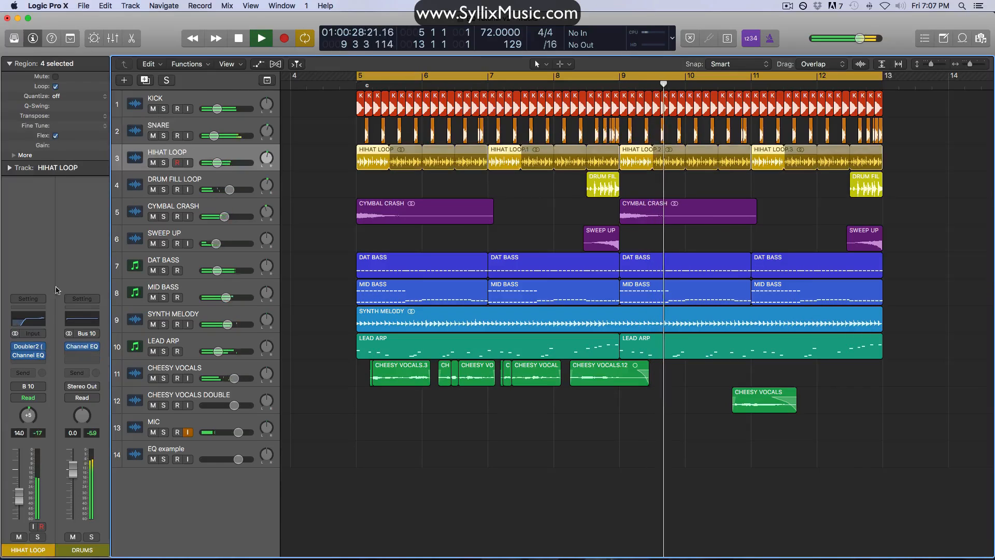
{"action": "left_click", "coordinate": [31, 319]}
{"action": "left_click_drag", "start_coordinate": [687, 381], "coordinate": [687, 370]}
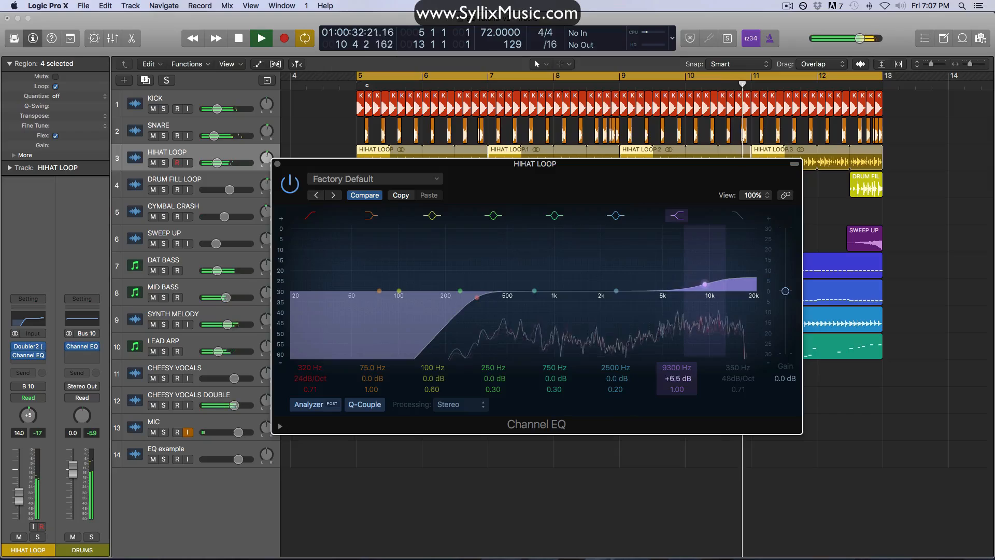
{"action": "left_click_drag", "start_coordinate": [705, 284], "coordinate": [669, 283]}
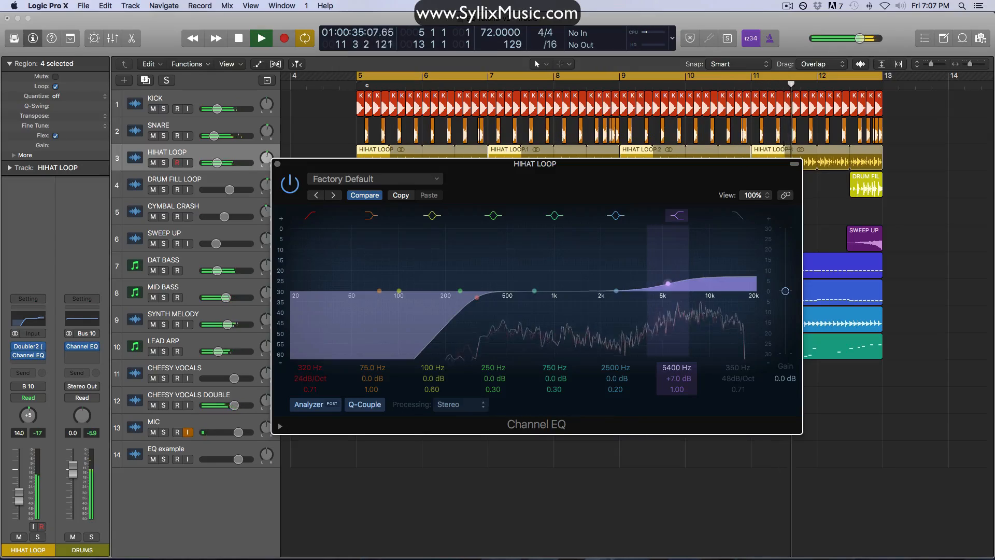
{"action": "left_click", "coordinate": [278, 164]}
{"action": "left_click", "coordinate": [572, 208]}
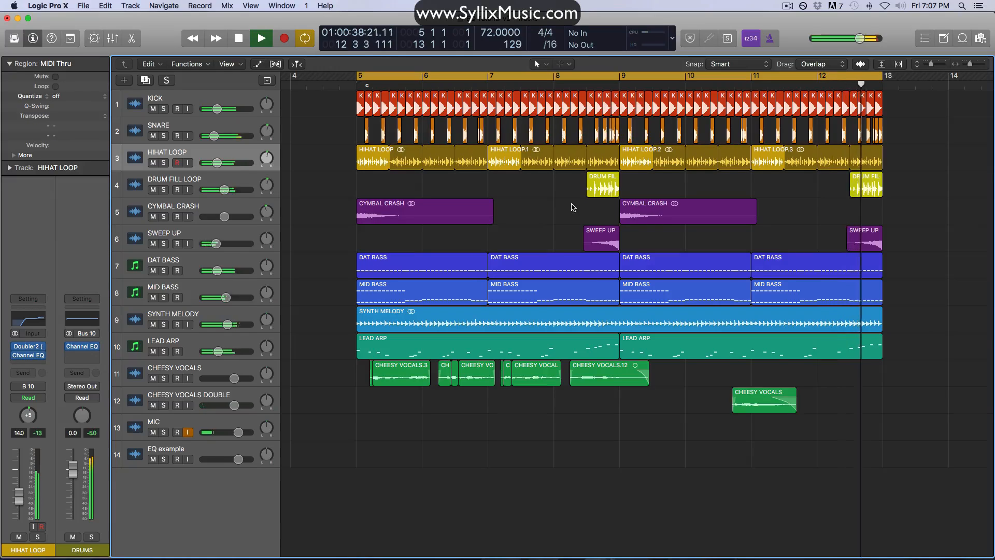
{"action": "key", "text": "space"}
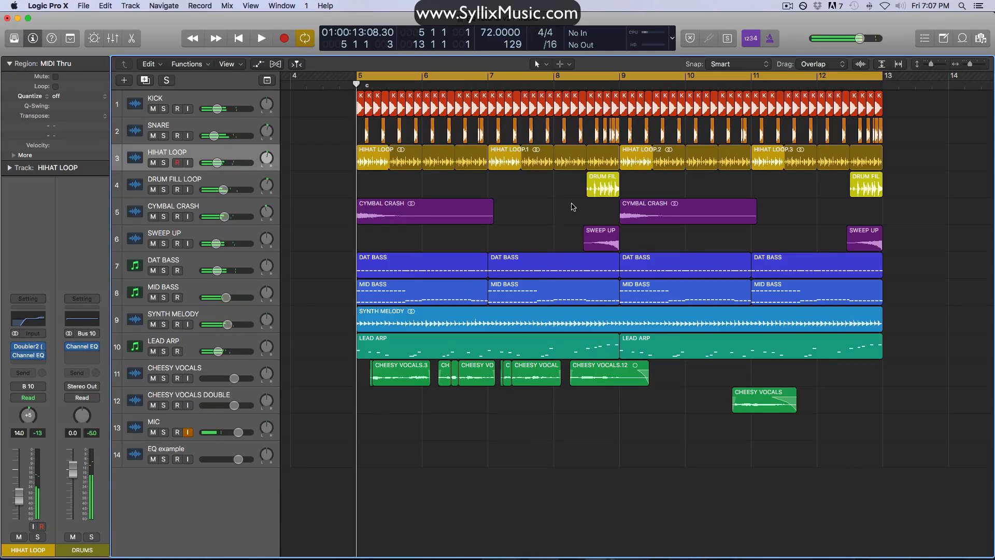